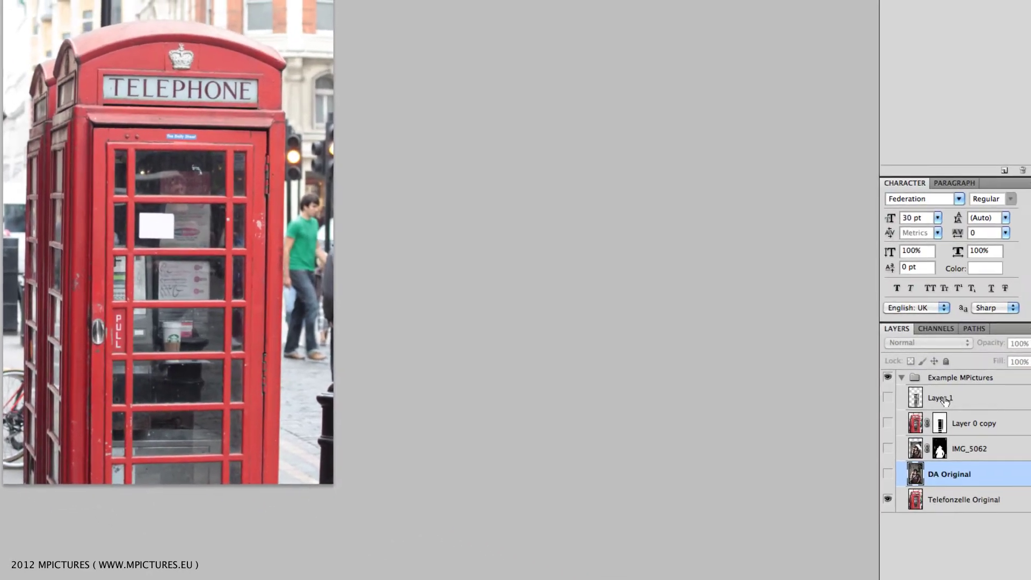
- Select the Telefonzelle Original layer and duplicate it twice
{"action": "left_click", "coordinate": [945, 398]}
{"action": "left_click", "coordinate": [961, 501]}
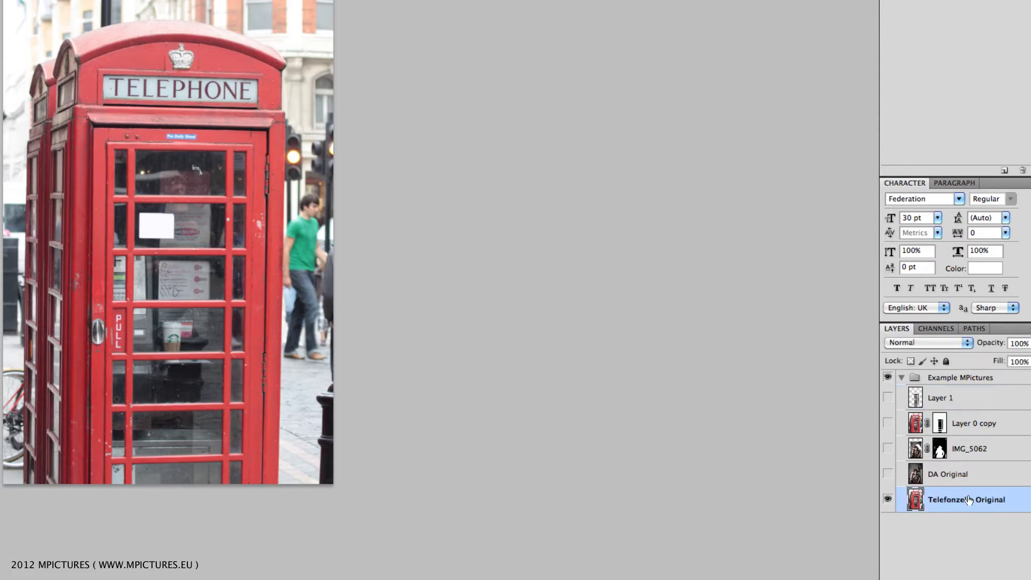
{"action": "left_click", "coordinate": [951, 481]}
{"action": "left_click", "coordinate": [980, 501]}
{"action": "key", "text": "ctrl+j"}
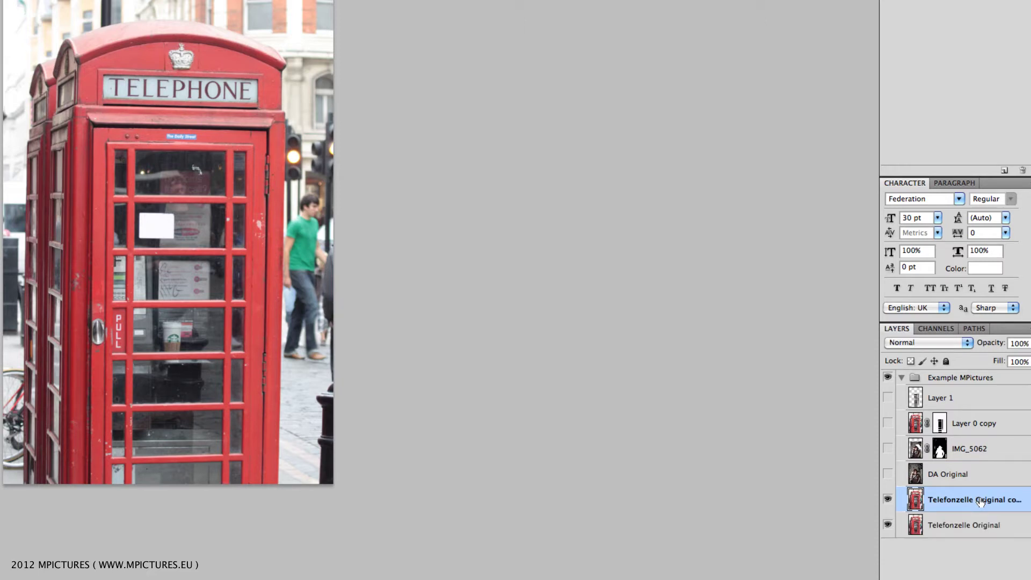
{"action": "key", "text": "ctrl+j"}
- Rename the middle copy 'telefonzelle' and the top copy 'Fenster'
{"action": "left_click", "coordinate": [974, 526]}
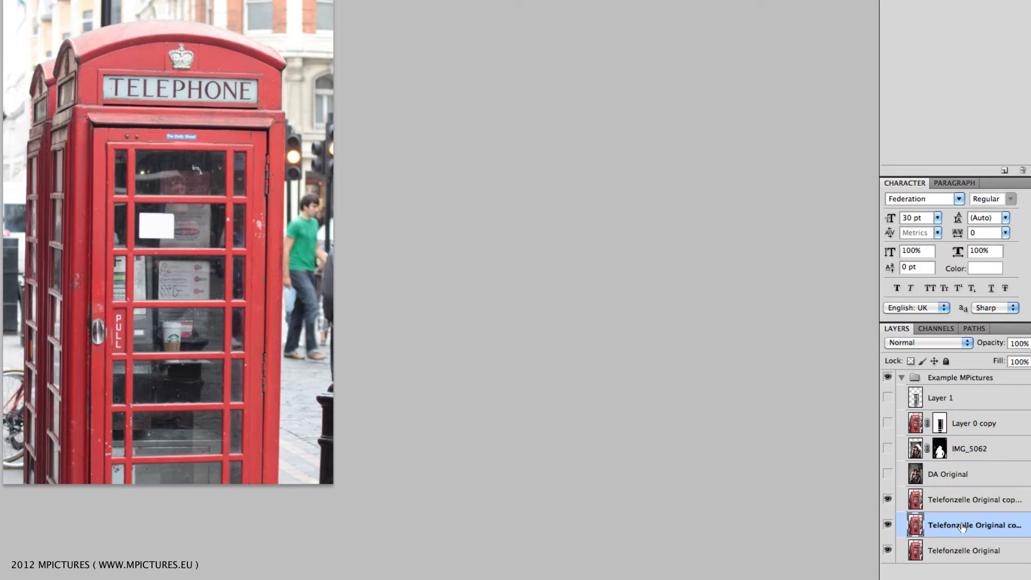
{"action": "double_click", "coordinate": [967, 525]}
{"action": "type", "text": "t"}
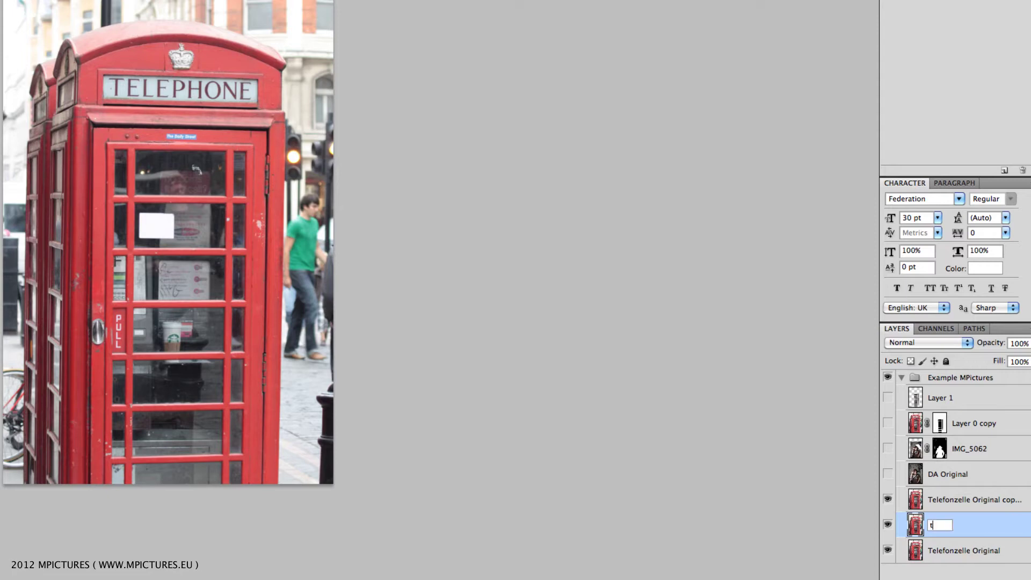
{"action": "type", "text": "elefonzelle"}
{"action": "key", "text": "Return"}
{"action": "left_click", "coordinate": [985, 503]}
{"action": "double_click", "coordinate": [961, 502]}
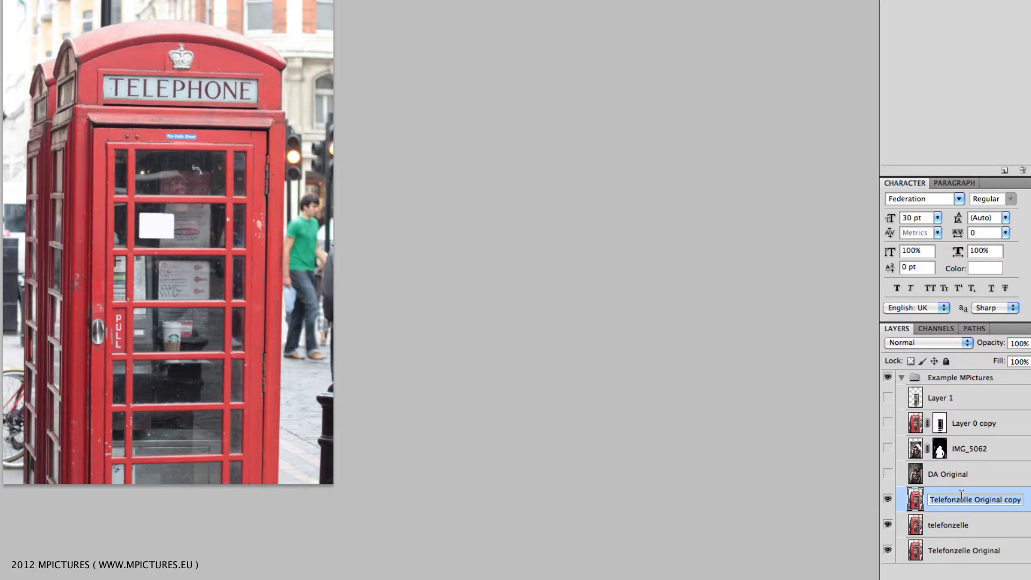
{"action": "type", "text": "F"}
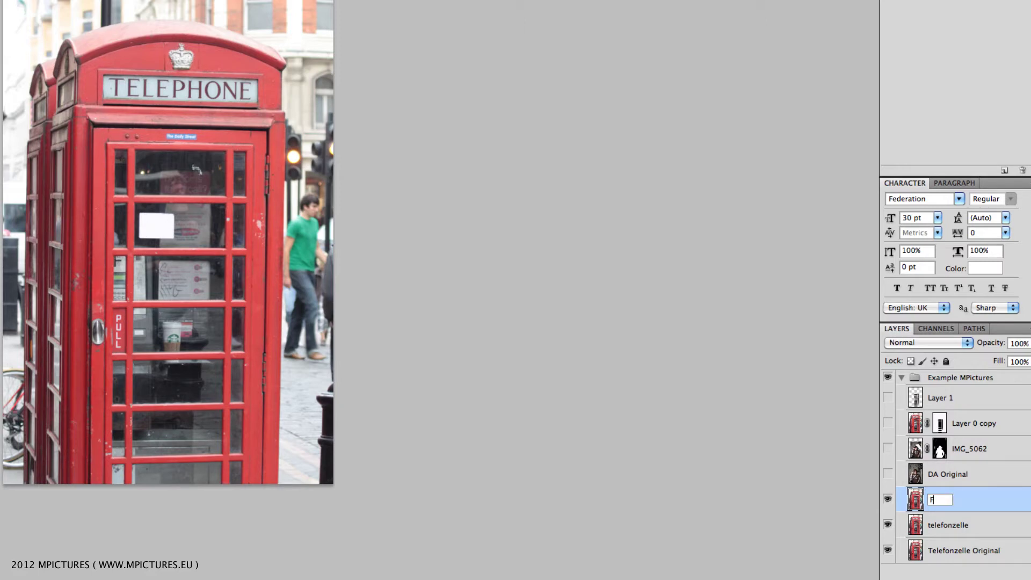
{"action": "type", "text": "enster"}
{"action": "key", "text": "Return"}
- On the telefonzelle layer, mask the whole photo in Quick Mask mode, white foreground, zoomed onto the door
{"action": "left_click", "coordinate": [954, 527]}
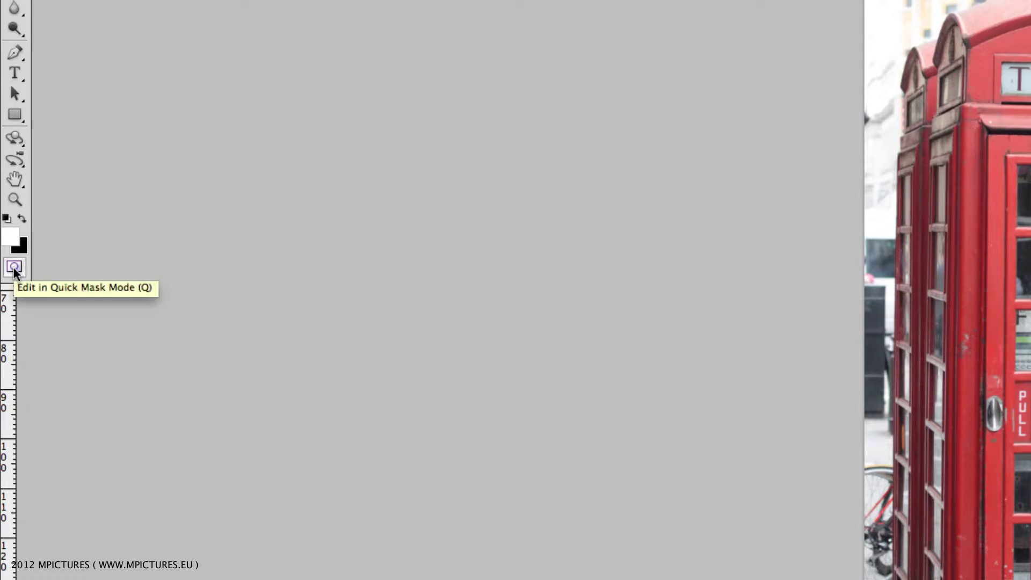
{"action": "left_click", "coordinate": [14, 267]}
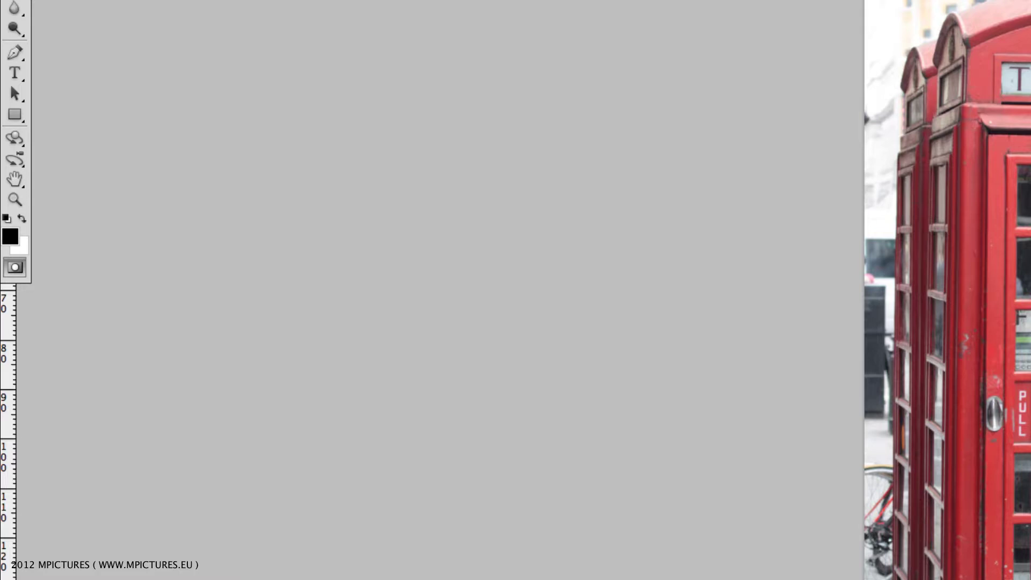
{"action": "scroll", "coordinate": [935, 290], "scroll_direction": "up", "scroll_amount": 2}
{"action": "scroll", "coordinate": [934, 291], "scroll_direction": "up", "scroll_amount": 2}
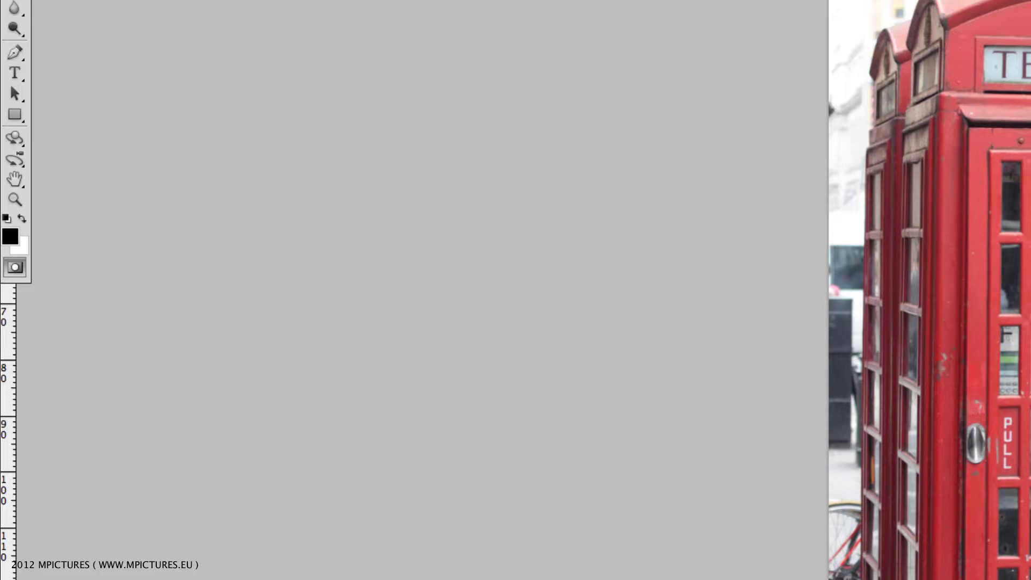
{"action": "key", "text": "x"}
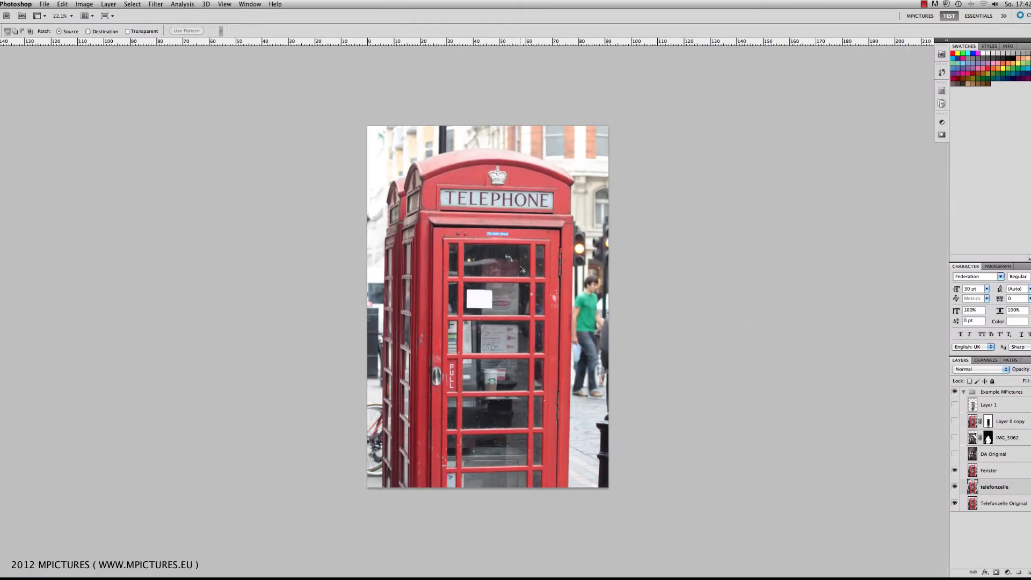
{"action": "key", "text": "q"}
{"action": "scroll", "coordinate": [488, 243], "scroll_direction": "up", "scroll_amount": 1}
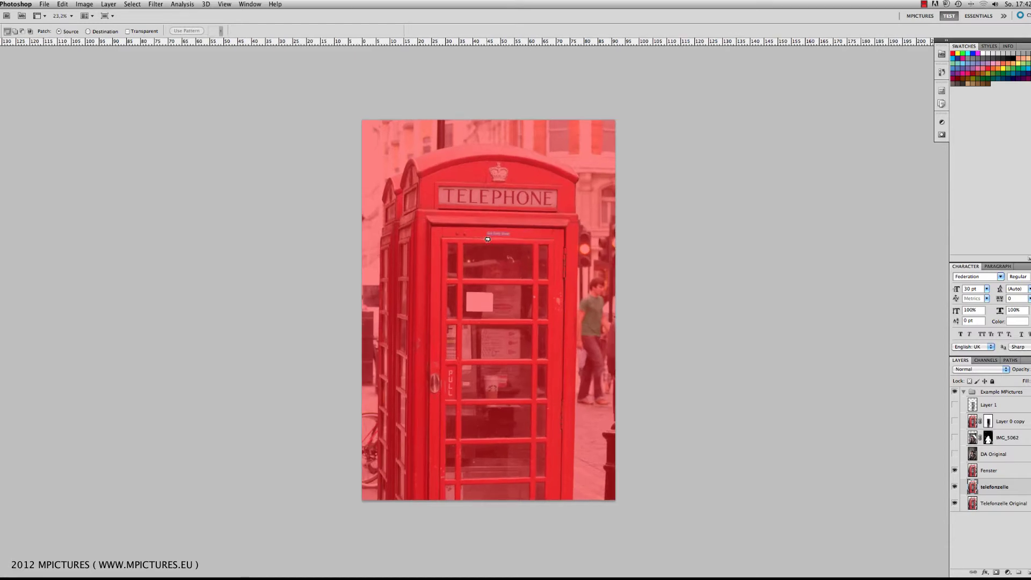
{"action": "scroll", "coordinate": [488, 243], "scroll_direction": "up", "scroll_amount": 2}
{"action": "scroll", "coordinate": [556, 296], "scroll_direction": "up", "scroll_amount": 1}
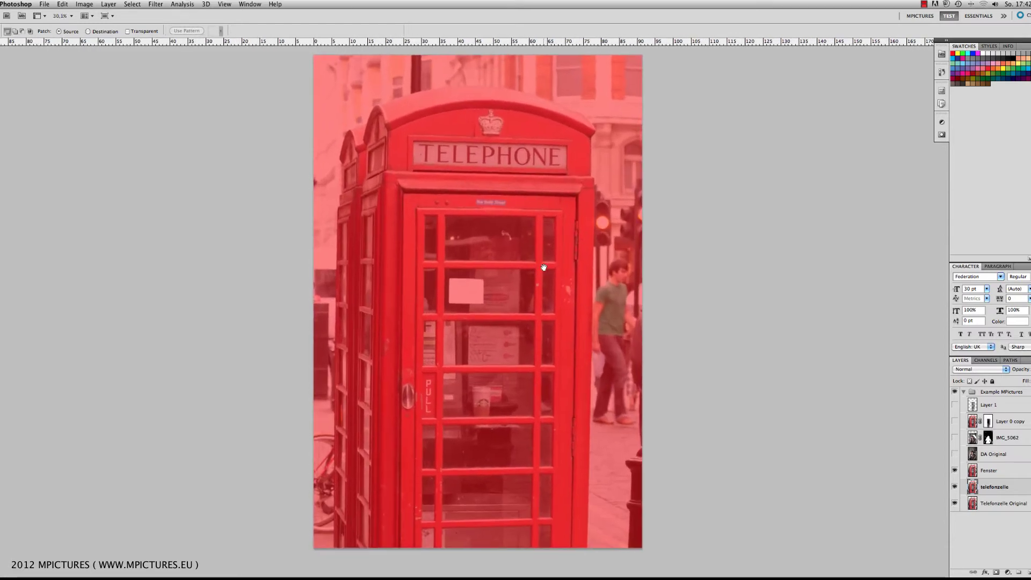
{"action": "scroll", "coordinate": [521, 271], "scroll_direction": "up", "scroll_amount": 3}
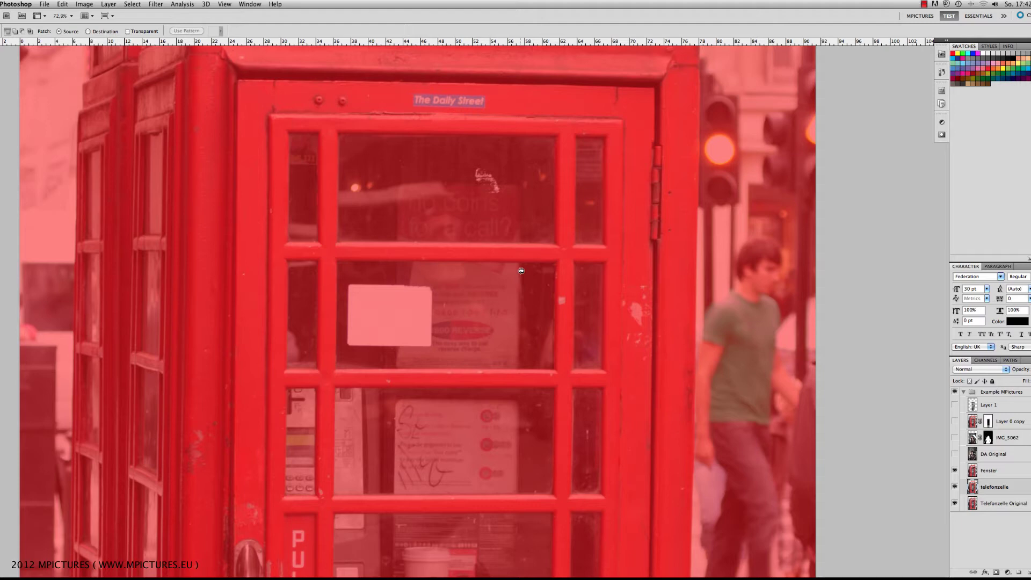
- Trace the narrow upper-left door pane with a Pen tool path
{"action": "key", "text": "p"}
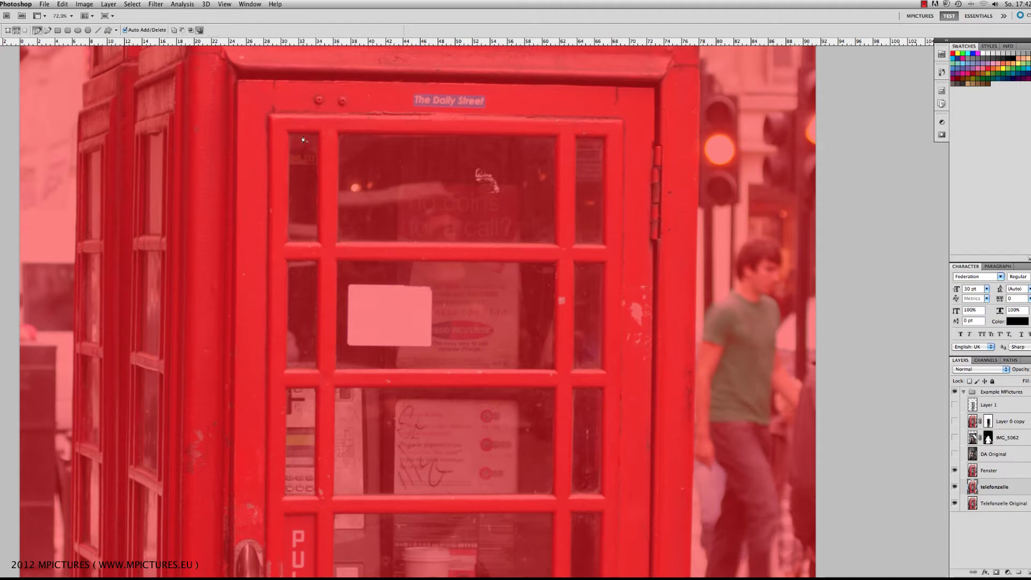
{"action": "scroll", "coordinate": [305, 140], "scroll_direction": "up", "scroll_amount": 1}
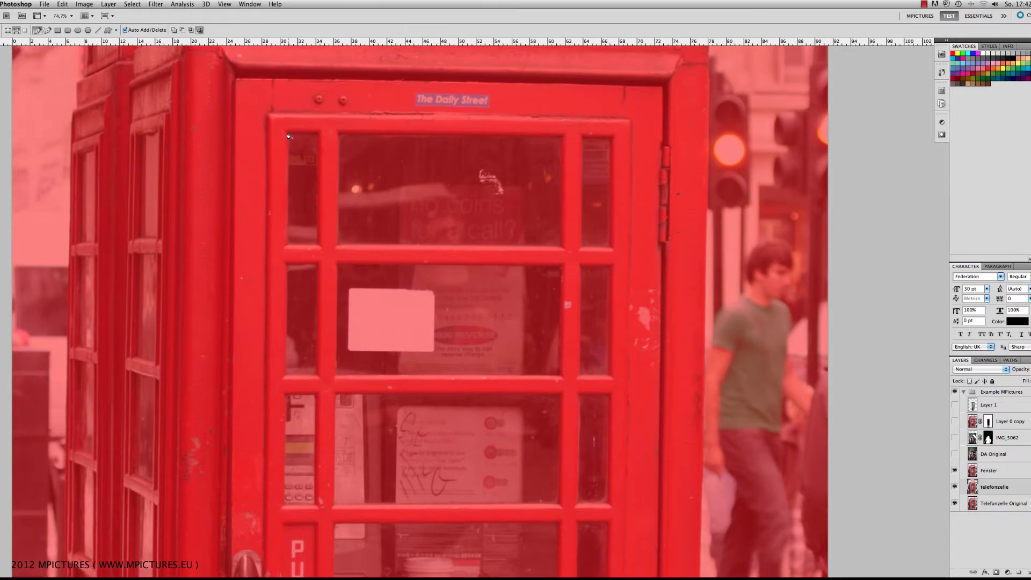
{"action": "left_click", "coordinate": [317, 245]}
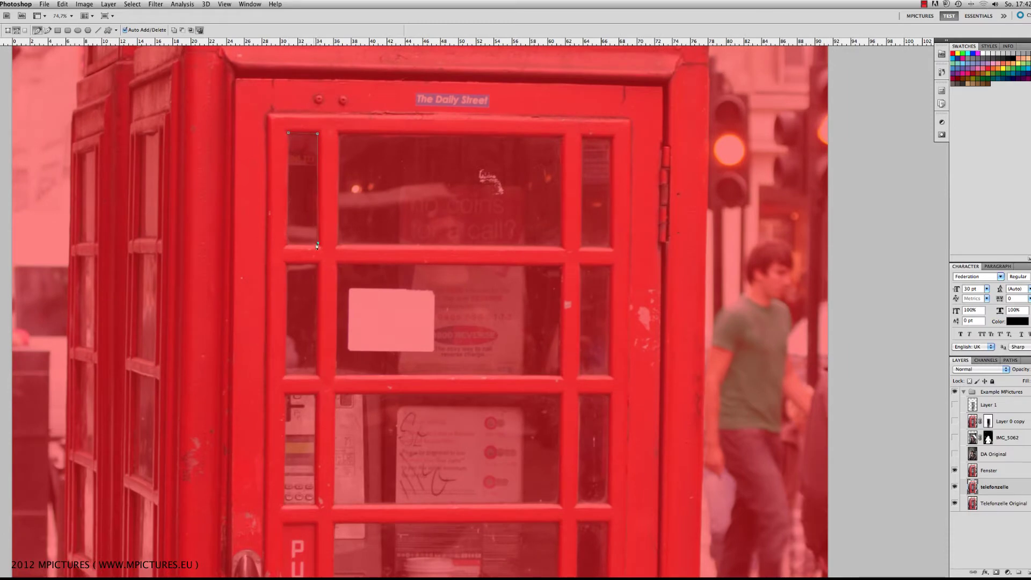
{"action": "left_click", "coordinate": [287, 245]}
{"action": "left_click", "coordinate": [289, 134]}
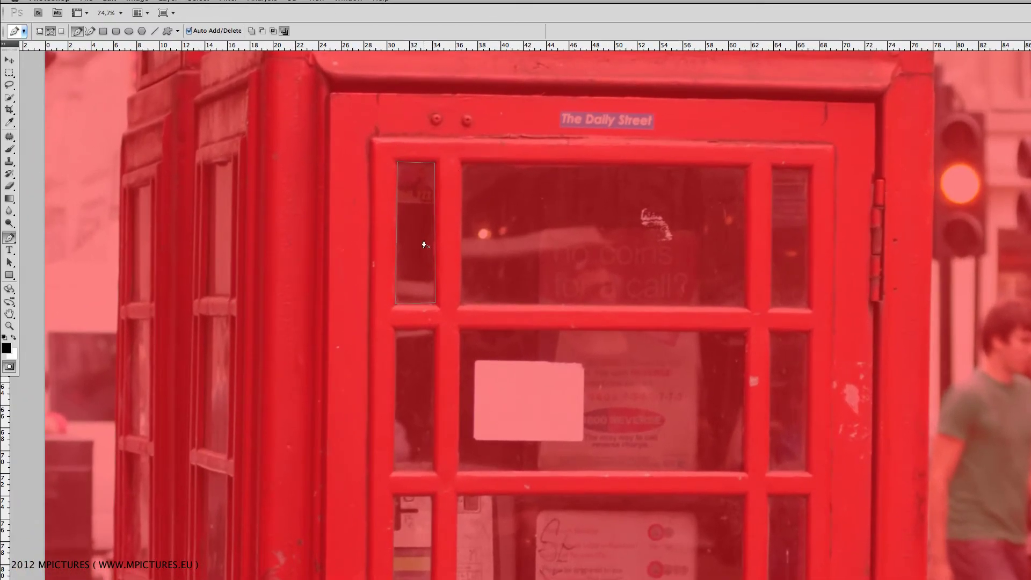
- Turn the path into a 0-feather selection, clear its mask, and begin outlining the top pane
{"action": "right_click", "coordinate": [423, 245]}
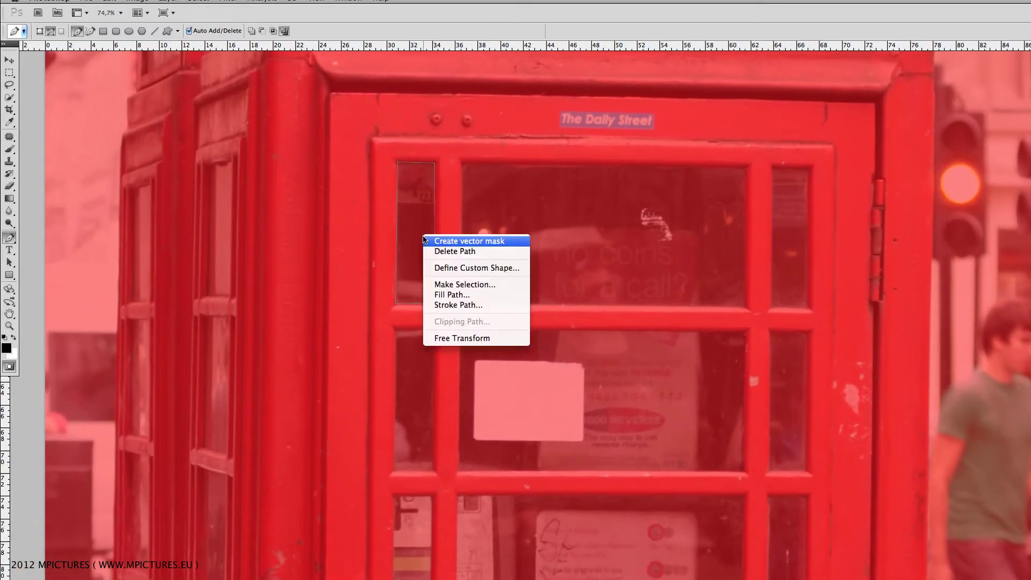
{"action": "left_click", "coordinate": [486, 286]}
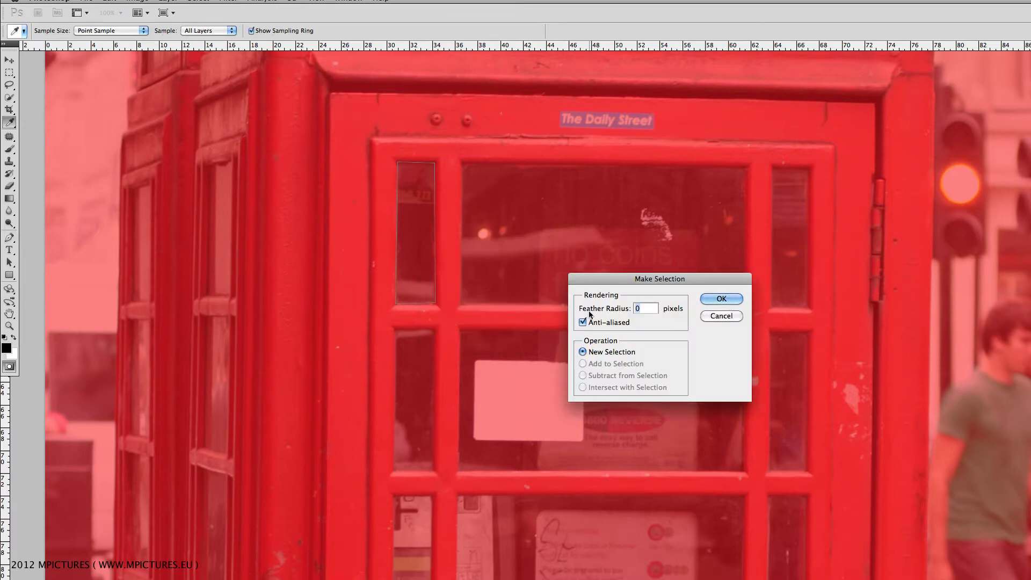
{"action": "left_click", "coordinate": [721, 300]}
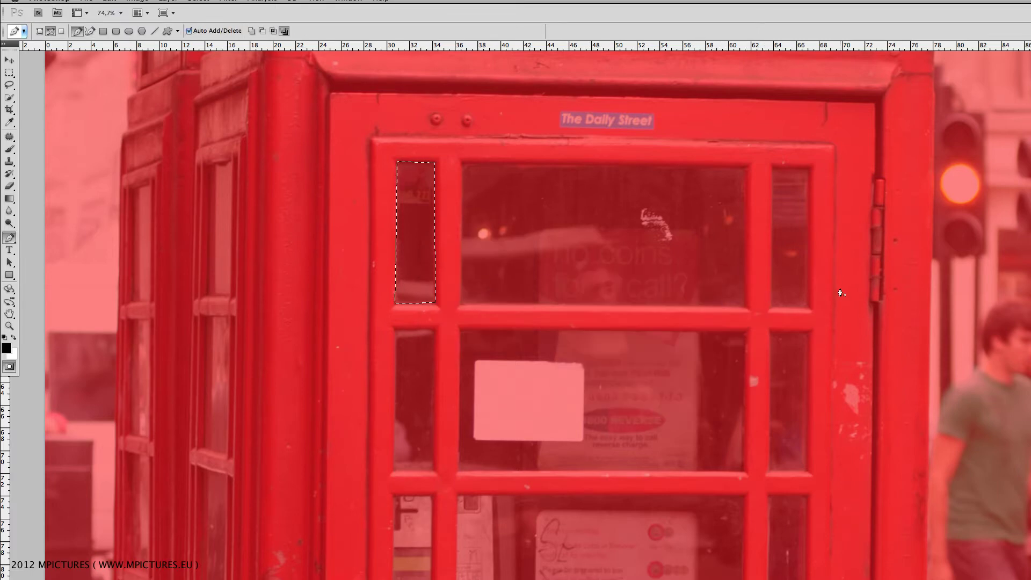
{"action": "key", "text": "BackSpace"}
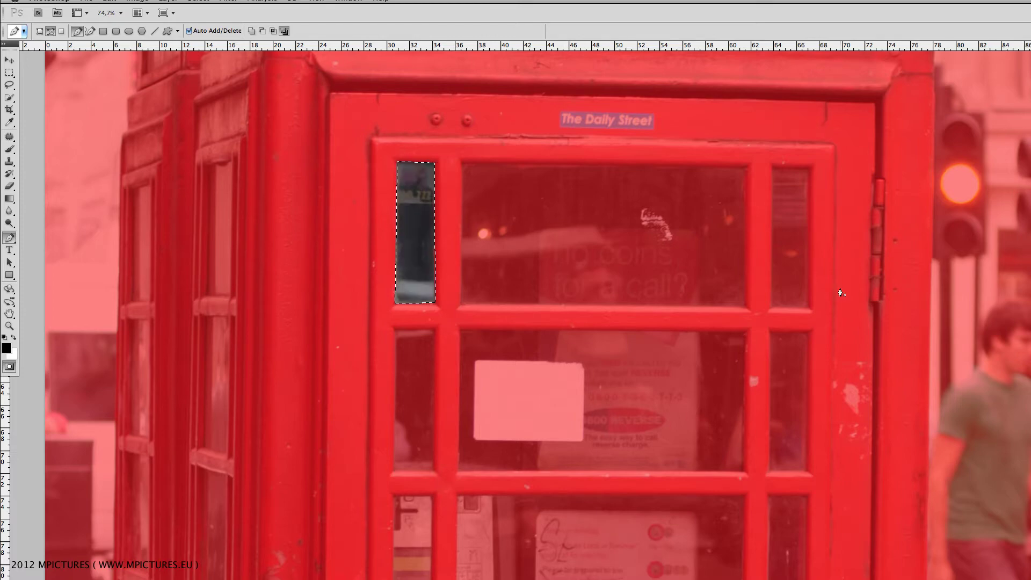
{"action": "key", "text": "ctrl+d"}
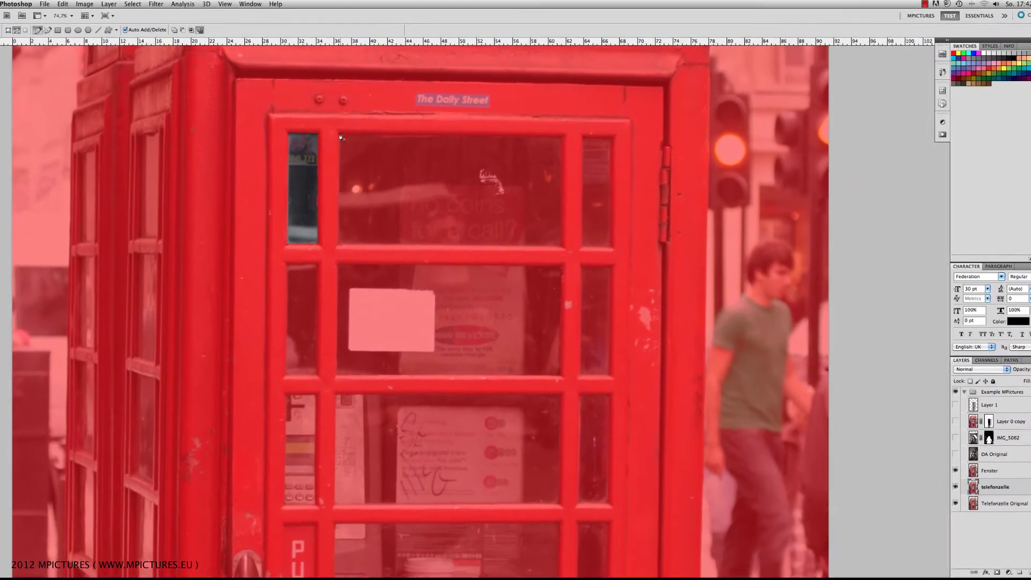
{"action": "left_click", "coordinate": [340, 134]}
{"action": "left_click", "coordinate": [560, 138]}
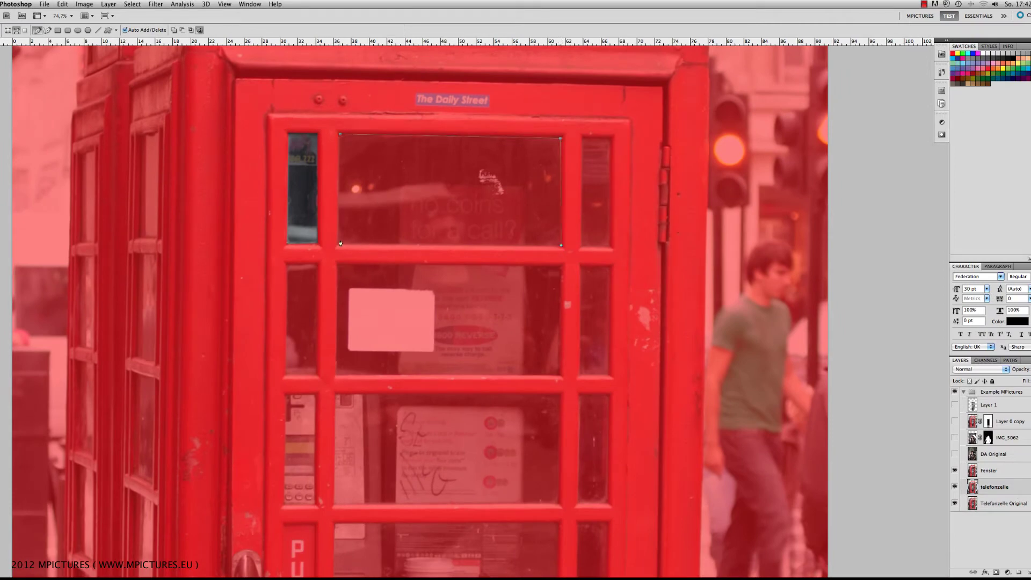
- Finish unmasking the top and remaining panes, then exit Quick Mask, leaving the glass selected
{"action": "left_click", "coordinate": [340, 134]}
{"action": "right_click", "coordinate": [418, 174]}
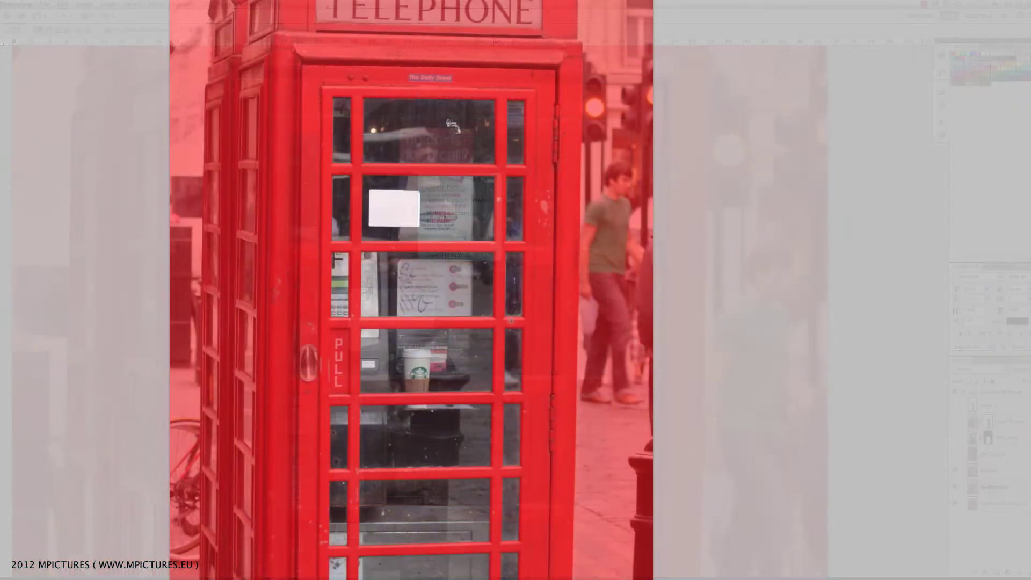
{"action": "left_click_drag", "start_coordinate": [477, 307], "coordinate": [495, 319]}
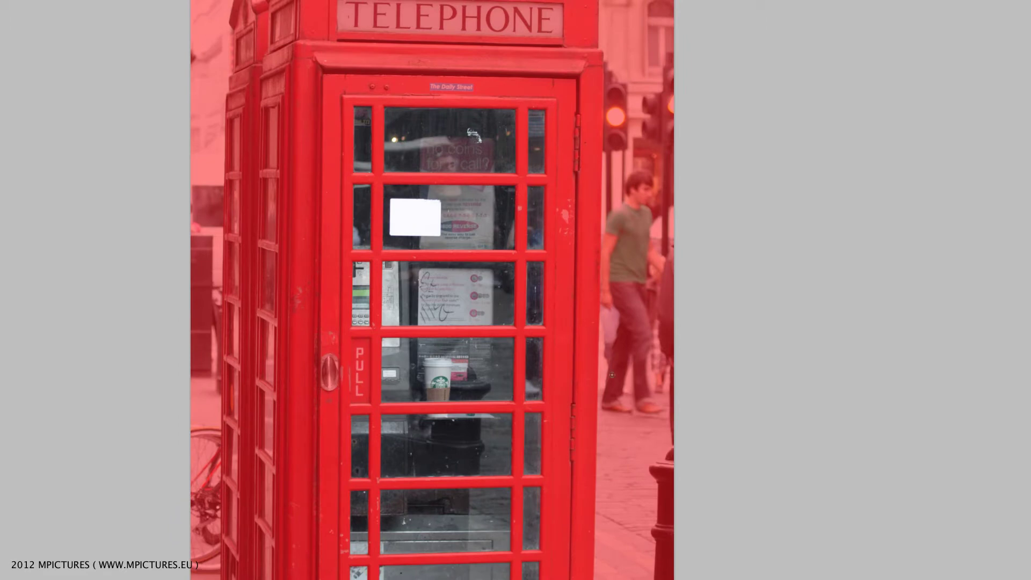
{"action": "left_click_drag", "start_coordinate": [483, 301], "coordinate": [496, 316]}
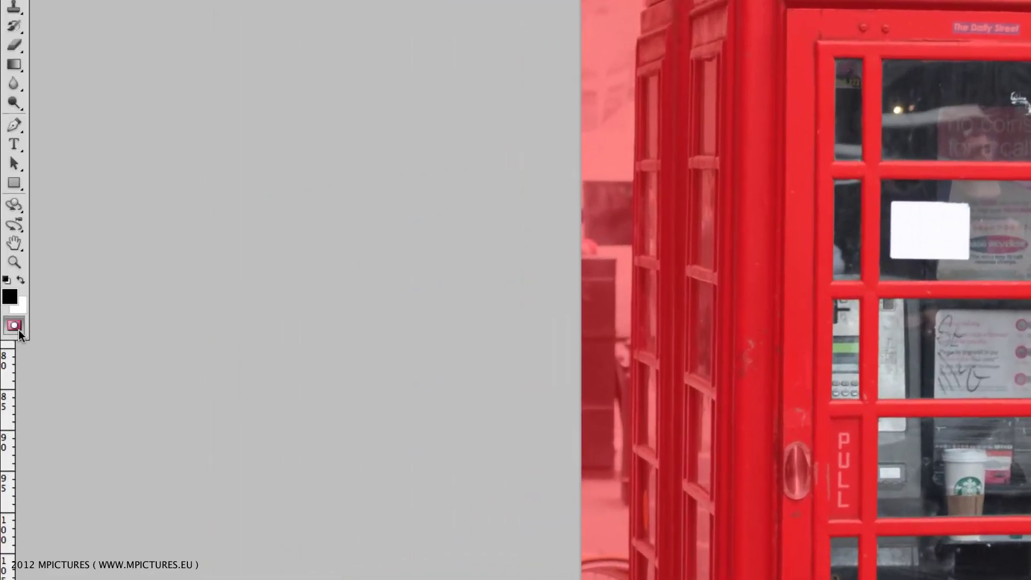
{"action": "left_click", "coordinate": [14, 326]}
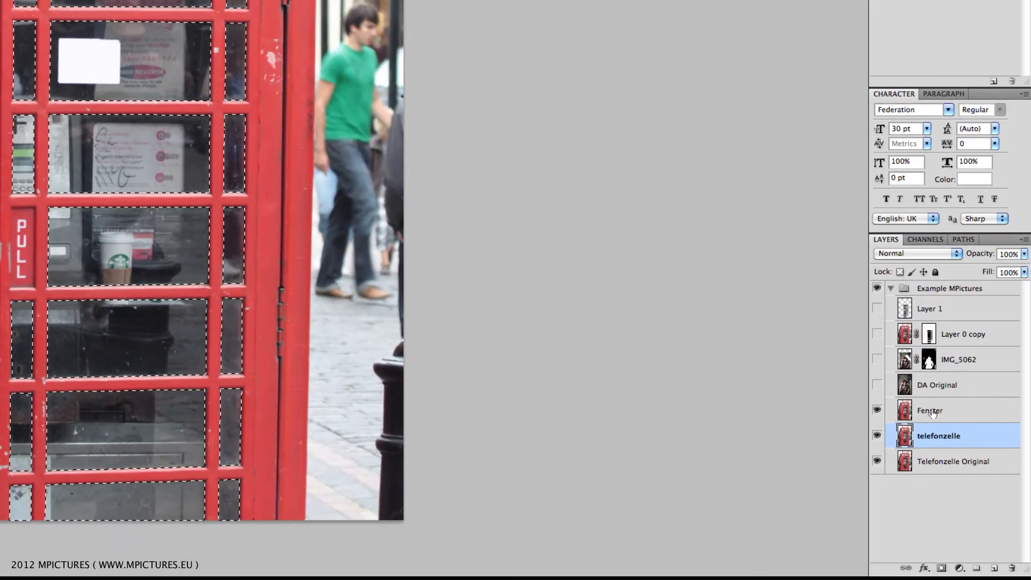
- Mask the Fenster layer to the glass panes and check it by toggling the lower layers
{"action": "left_click", "coordinate": [994, 437]}
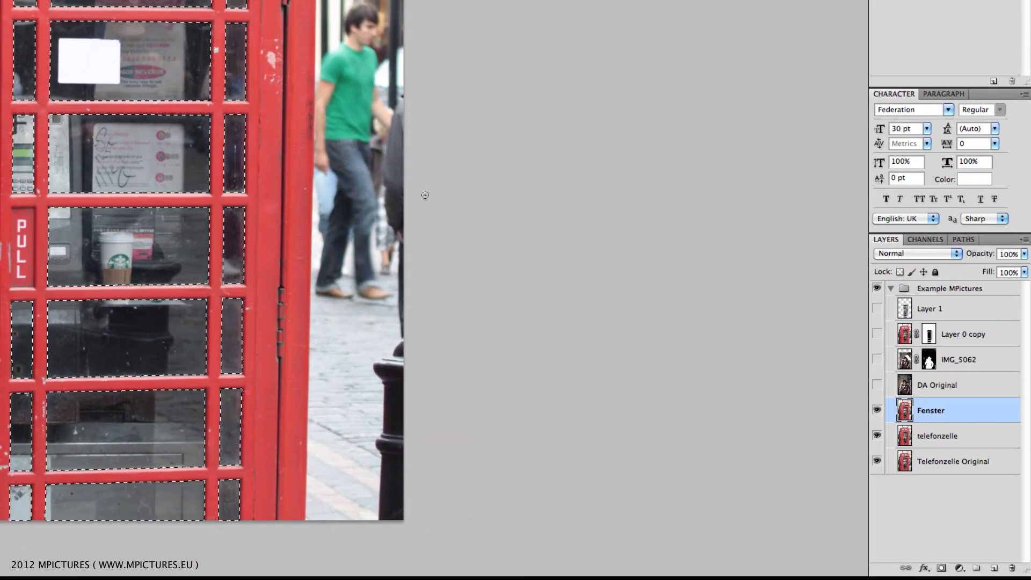
{"action": "left_click", "coordinate": [943, 569]}
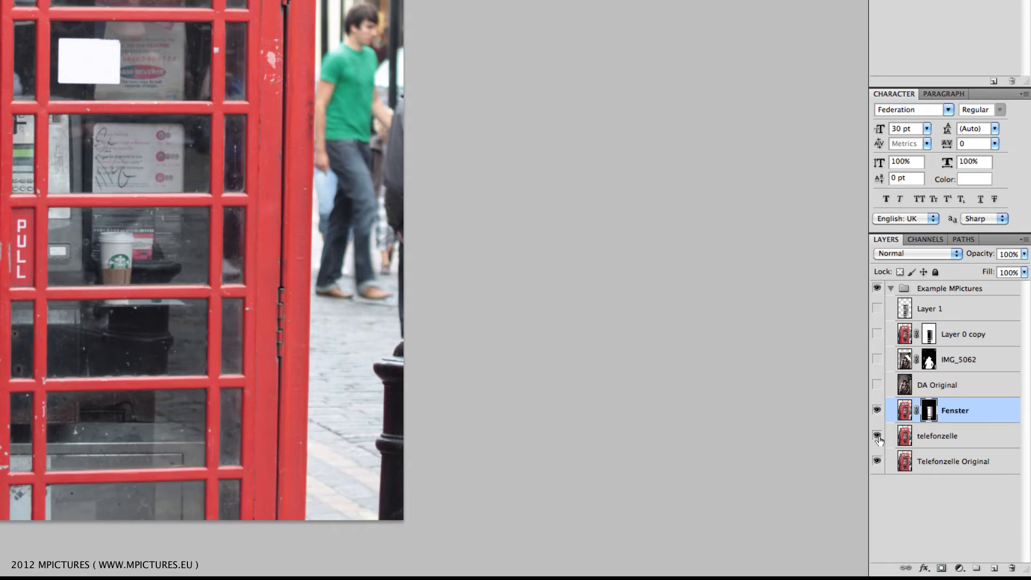
{"action": "left_click_drag", "start_coordinate": [877, 436], "coordinate": [877, 462]}
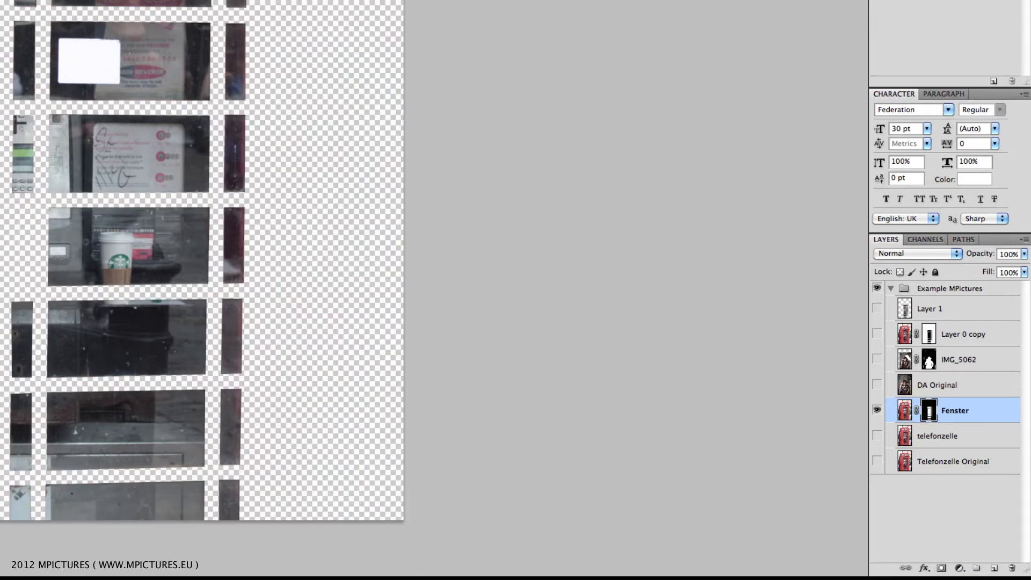
{"action": "left_click", "coordinate": [877, 461]}
- Show and select telefonzelle, then load the Fenster mask as a selection
{"action": "left_click", "coordinate": [877, 436]}
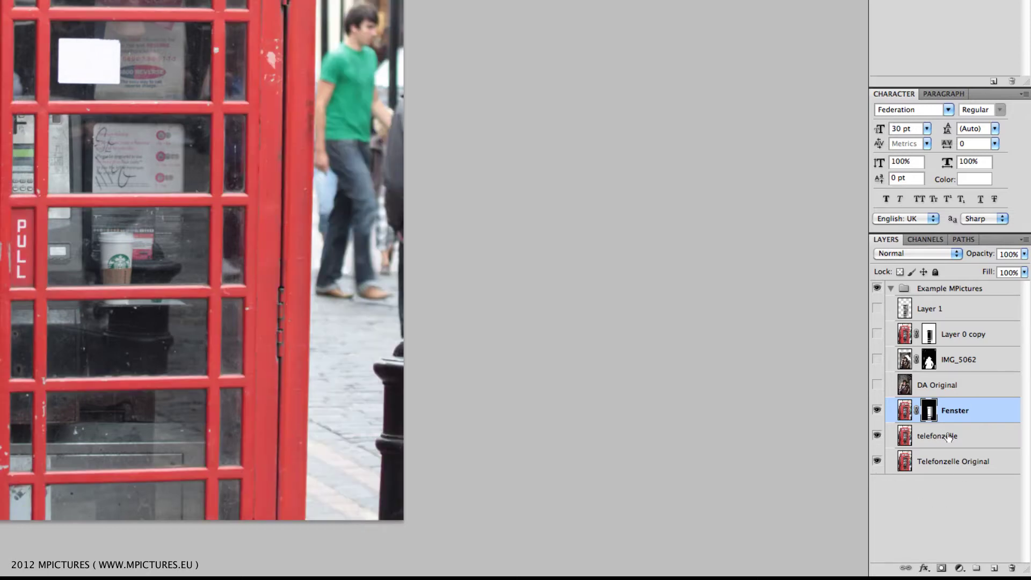
{"action": "left_click", "coordinate": [938, 439]}
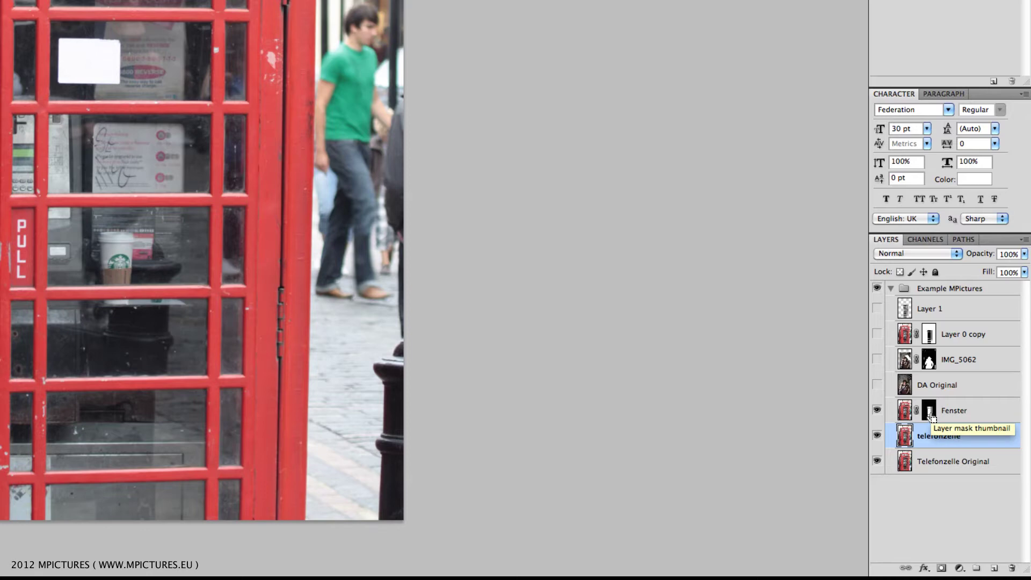
{"action": "left_click", "coordinate": [931, 415], "text": "ctrl"}
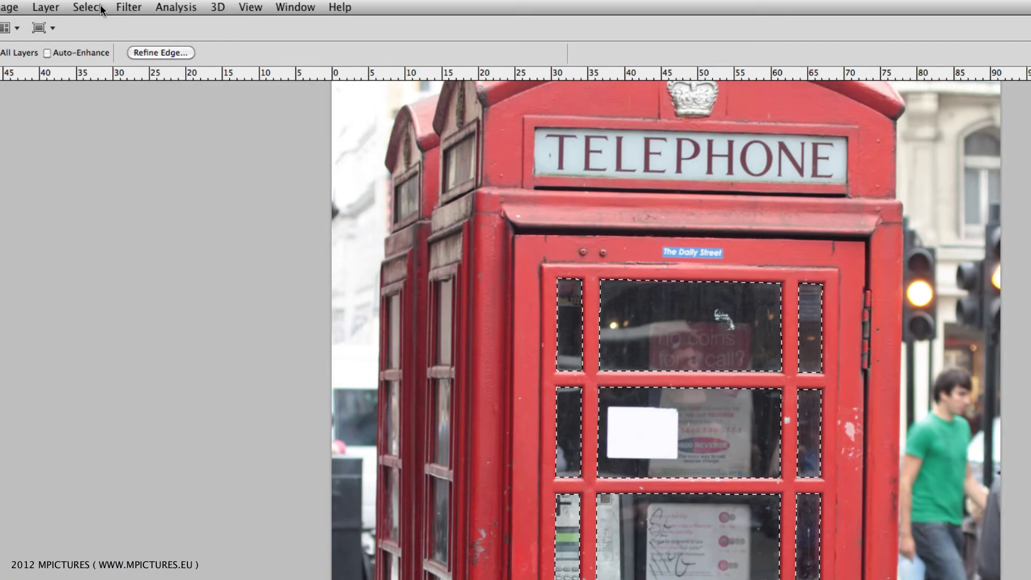
- Invert the pane selection and add it as a layer mask on telefonzelle
{"action": "left_click", "coordinate": [102, 7]}
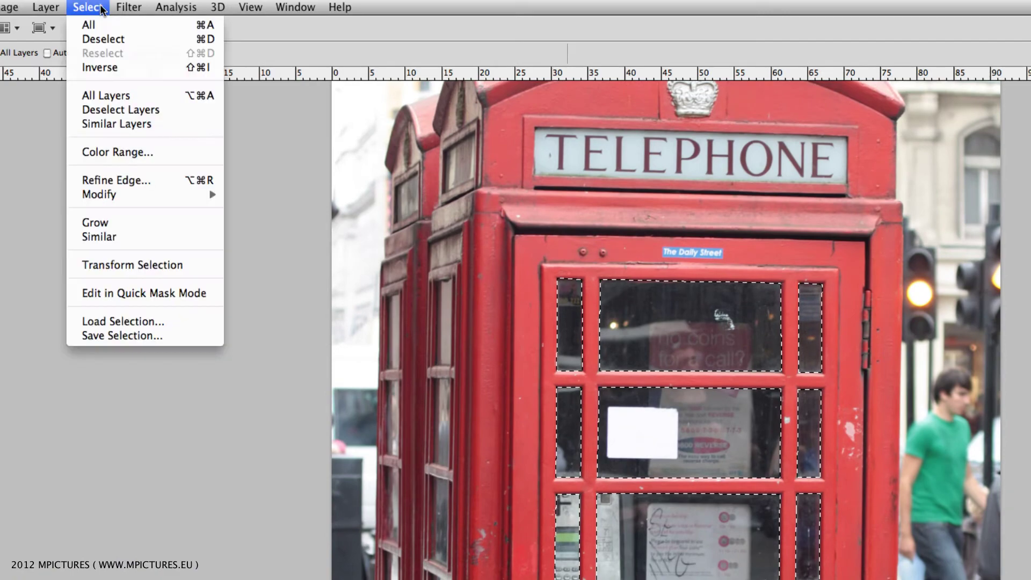
{"action": "left_click", "coordinate": [128, 64]}
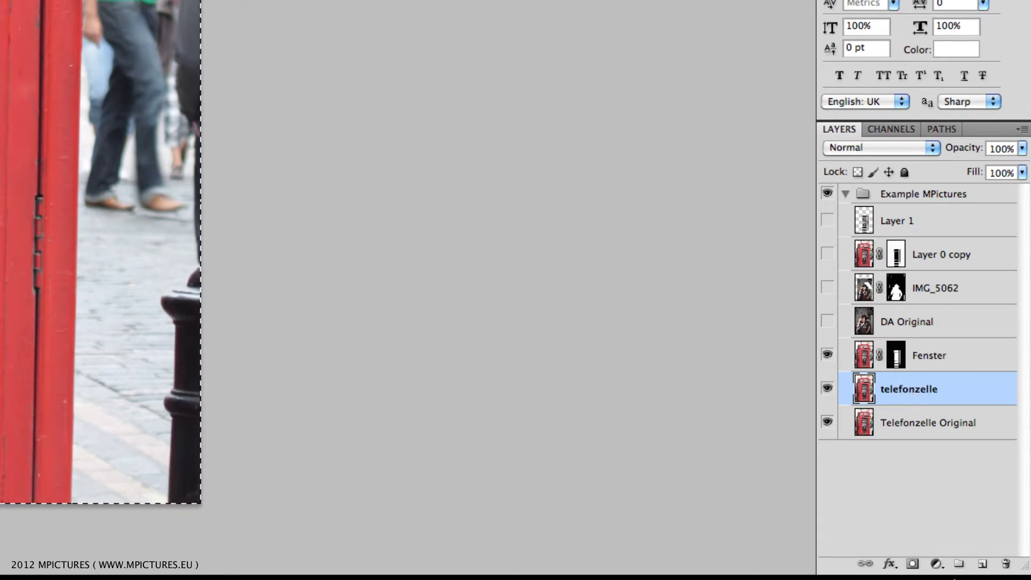
{"action": "left_click", "coordinate": [914, 564]}
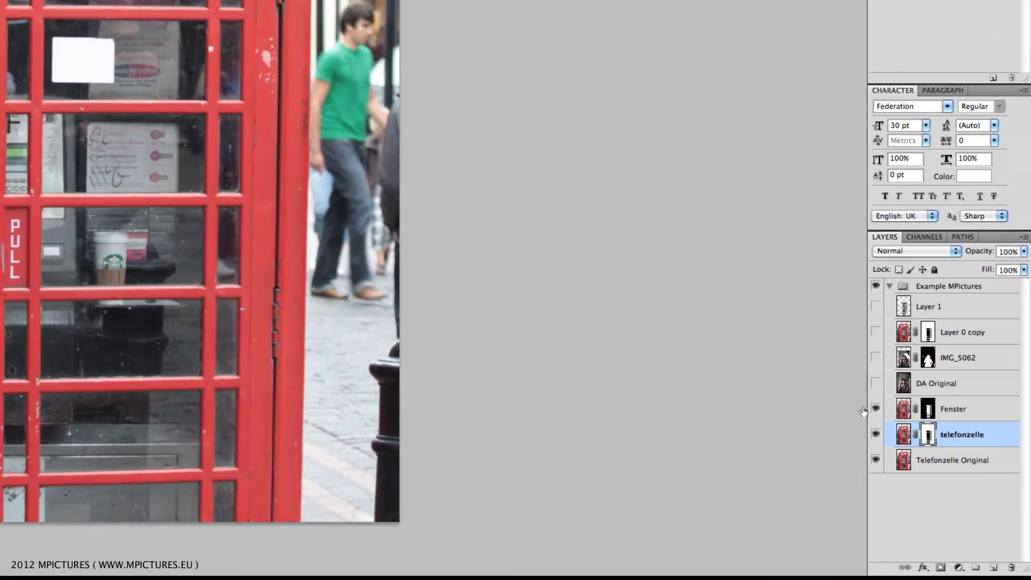
- Hide and reshow Fenster and Telefonzelle Original to check the glass transparency
{"action": "left_click", "coordinate": [906, 441]}
{"action": "left_click", "coordinate": [906, 483]}
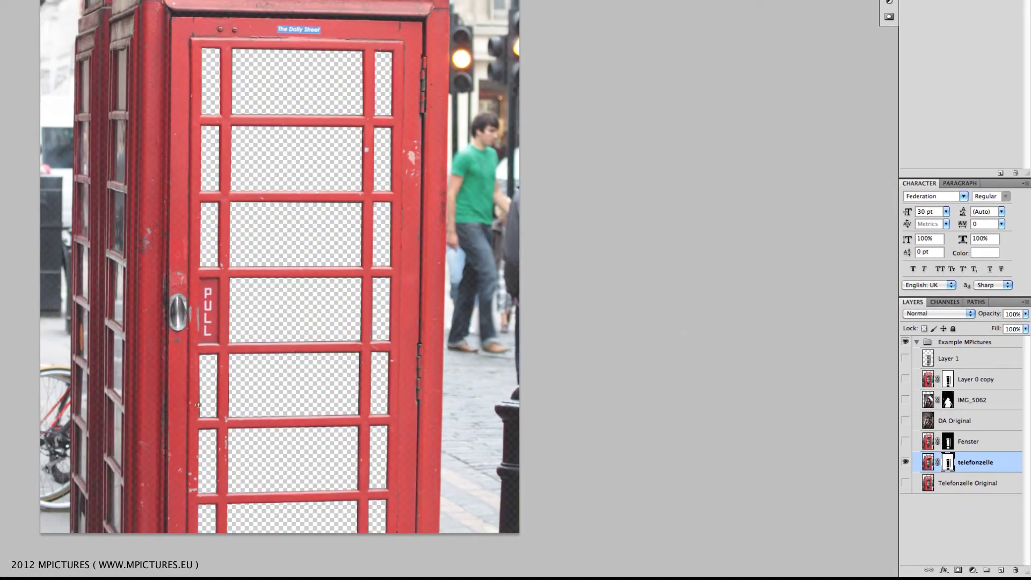
{"action": "scroll", "coordinate": [236, 414], "scroll_direction": "up", "scroll_amount": 3}
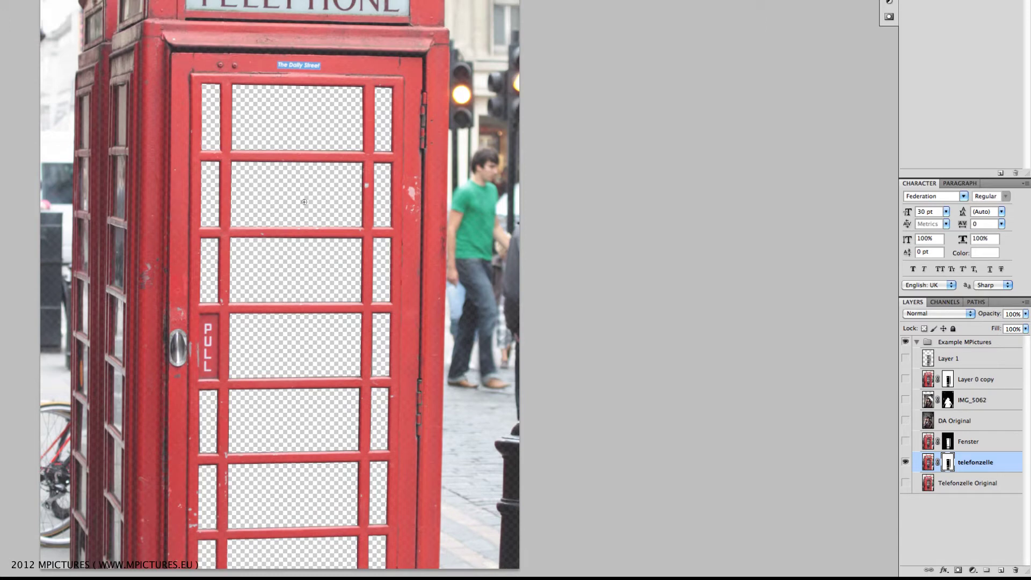
{"action": "left_click", "coordinate": [905, 442]}
{"action": "left_click", "coordinate": [906, 483]}
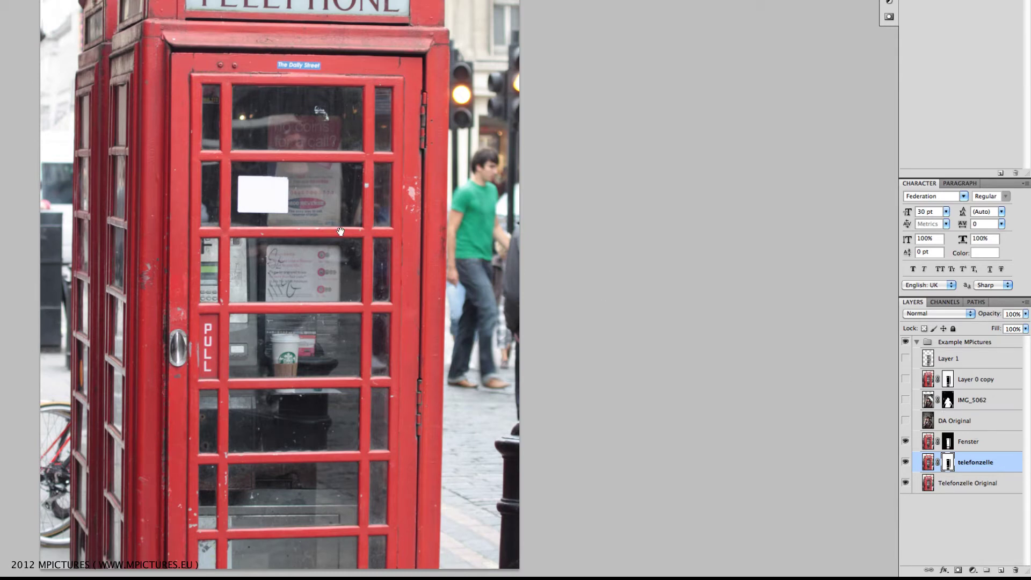
{"action": "left_click_drag", "start_coordinate": [341, 231], "coordinate": [339, 202]}
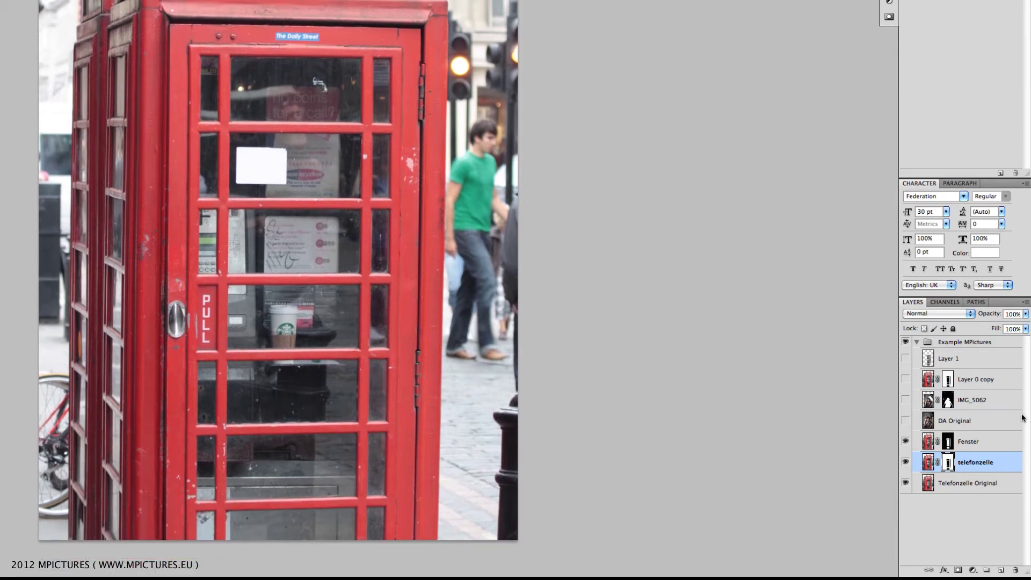
- Select and show the DA Original photo of the man, centered in view
{"action": "left_click", "coordinate": [961, 423]}
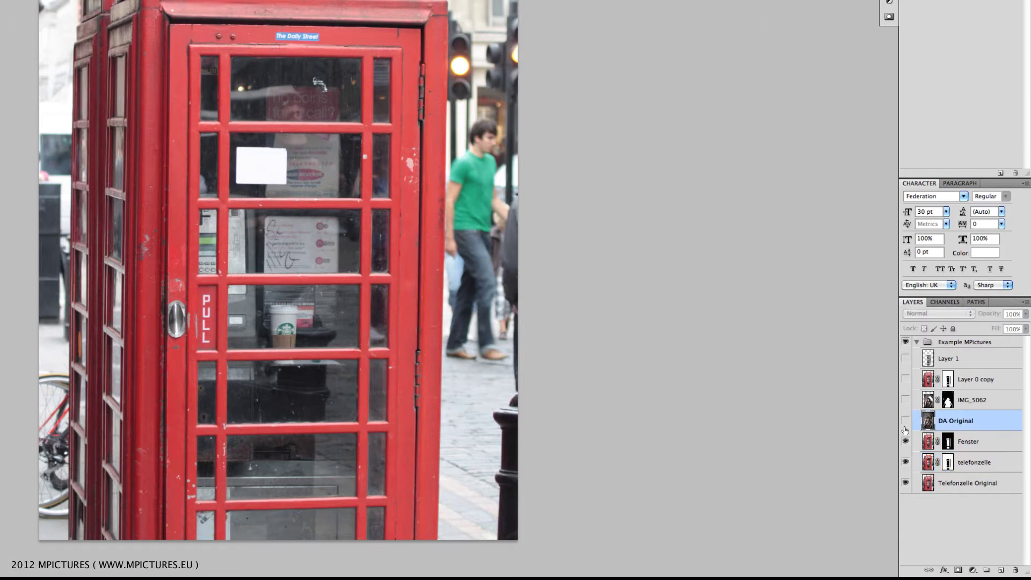
{"action": "left_click", "coordinate": [906, 422]}
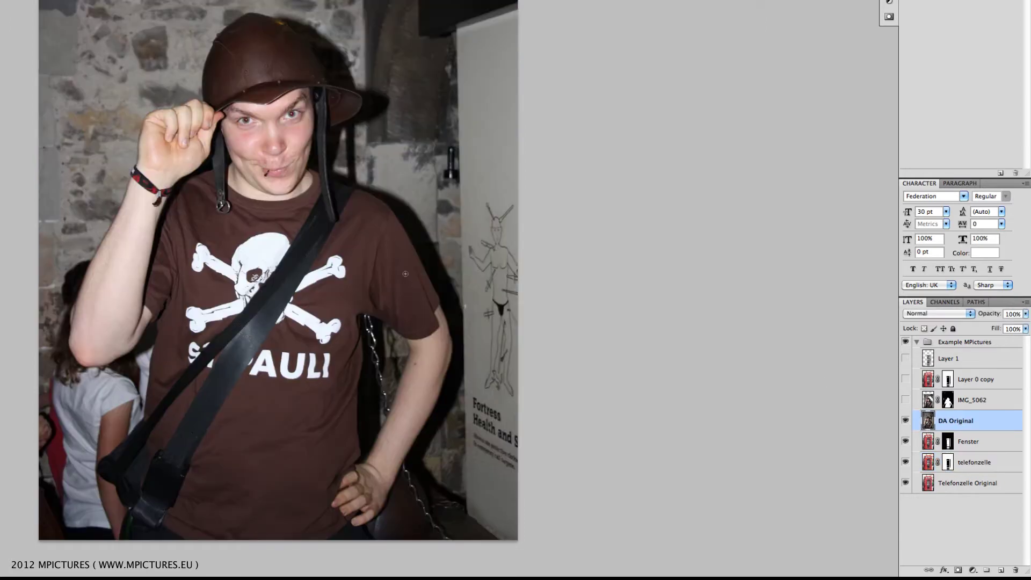
{"action": "scroll", "coordinate": [365, 237], "scroll_direction": "down", "scroll_amount": 1}
{"action": "left_click_drag", "start_coordinate": [380, 179], "coordinate": [398, 217]}
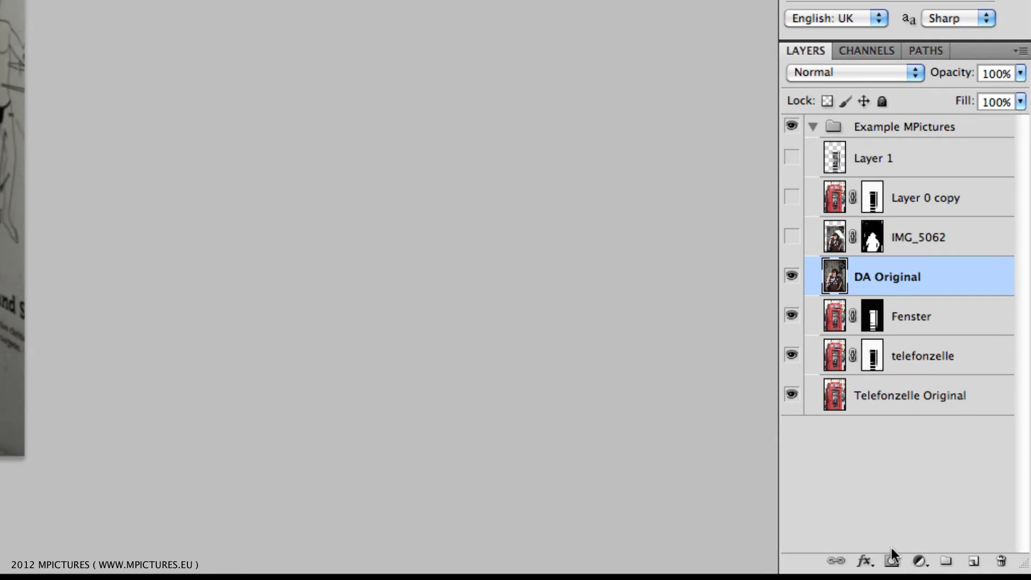
- Add a layer mask to DA Original and paint out its top band with an enlarged brush
{"action": "left_click", "coordinate": [891, 560]}
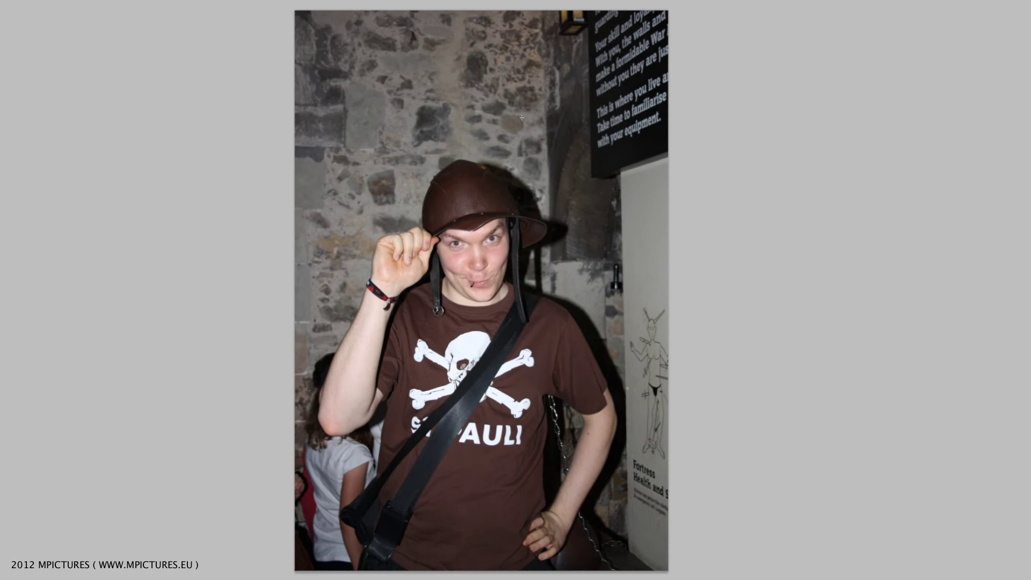
{"action": "key", "text": "bracketright"}
{"action": "key", "text": "bracketright"}
{"action": "key", "text": "bracketright"}
{"action": "mouse_move", "coordinate": [519, 61]}
{"action": "left_mouse_down"}
{"action": "mouse_move", "coordinate": [273, 24]}
{"action": "mouse_move", "coordinate": [431, 108]}
{"action": "mouse_move", "coordinate": [654, 165]}
{"action": "mouse_move", "coordinate": [593, 264]}
{"action": "mouse_move", "coordinate": [461, 126]}
{"action": "mouse_move", "coordinate": [392, 188]}
{"action": "mouse_move", "coordinate": [283, 55]}
{"action": "mouse_move", "coordinate": [286, 238]}
{"action": "mouse_move", "coordinate": [302, 156]}
{"action": "mouse_move", "coordinate": [279, 329]}
{"action": "mouse_move", "coordinate": [331, 228]}
{"action": "mouse_move", "coordinate": [267, 375]}
{"action": "mouse_move", "coordinate": [283, 451]}
{"action": "mouse_move", "coordinate": [324, 461]}
{"action": "mouse_move", "coordinate": [296, 561]}
{"action": "left_mouse_up"}
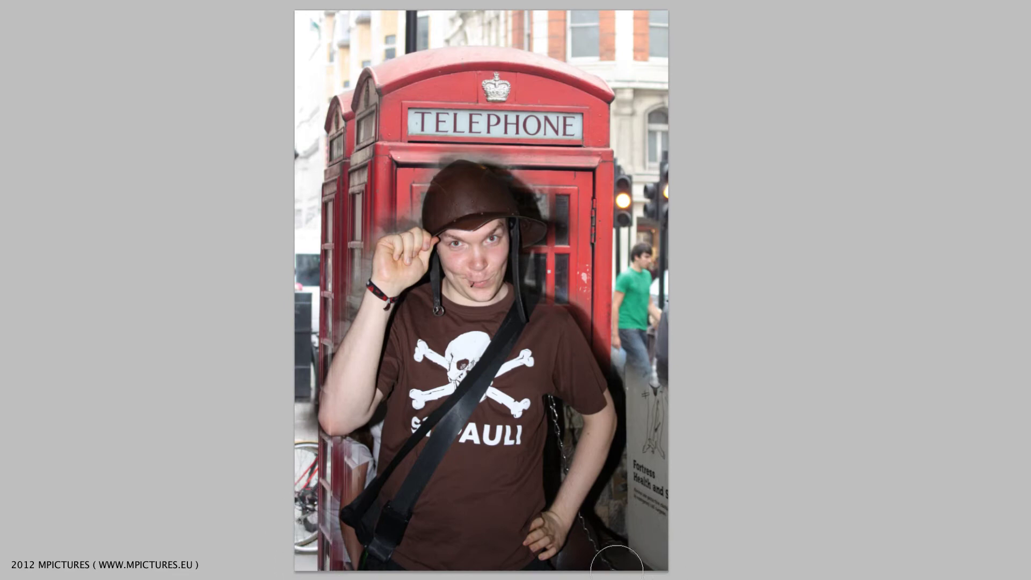
- Paint out the remaining backdrop at lower right, around the arm, fist and helmet
{"action": "mouse_move", "coordinate": [644, 543]}
{"action": "left_mouse_down"}
{"action": "mouse_move", "coordinate": [598, 567]}
{"action": "mouse_move", "coordinate": [655, 473]}
{"action": "mouse_move", "coordinate": [645, 537]}
{"action": "mouse_move", "coordinate": [633, 446]}
{"action": "mouse_move", "coordinate": [670, 427]}
{"action": "mouse_move", "coordinate": [644, 349]}
{"action": "mouse_move", "coordinate": [624, 376]}
{"action": "mouse_move", "coordinate": [648, 490]}
{"action": "left_mouse_up"}
{"action": "mouse_move", "coordinate": [654, 401]}
{"action": "left_mouse_down"}
{"action": "mouse_move", "coordinate": [613, 418]}
{"action": "mouse_move", "coordinate": [558, 419]}
{"action": "mouse_move", "coordinate": [553, 408]}
{"action": "mouse_move", "coordinate": [575, 422]}
{"action": "mouse_move", "coordinate": [561, 433]}
{"action": "mouse_move", "coordinate": [553, 481]}
{"action": "mouse_move", "coordinate": [561, 451]}
{"action": "left_mouse_up"}
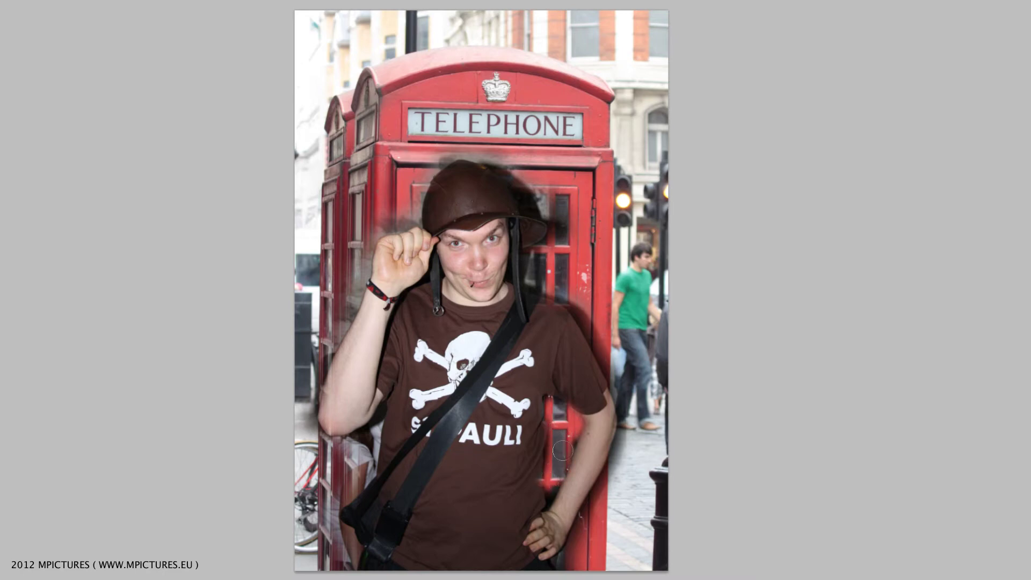
{"action": "mouse_move", "coordinate": [361, 468]}
{"action": "left_mouse_down"}
{"action": "mouse_move", "coordinate": [343, 456]}
{"action": "mouse_move", "coordinate": [371, 440]}
{"action": "mouse_move", "coordinate": [344, 478]}
{"action": "mouse_move", "coordinate": [350, 444]}
{"action": "left_mouse_up"}
{"action": "mouse_move", "coordinate": [378, 226]}
{"action": "left_mouse_down"}
{"action": "mouse_move", "coordinate": [338, 310]}
{"action": "mouse_move", "coordinate": [338, 248]}
{"action": "left_mouse_up"}
{"action": "mouse_move", "coordinate": [428, 155]}
{"action": "left_mouse_down"}
{"action": "mouse_move", "coordinate": [486, 153]}
{"action": "mouse_move", "coordinate": [561, 220]}
{"action": "mouse_move", "coordinate": [554, 188]}
{"action": "left_mouse_up"}
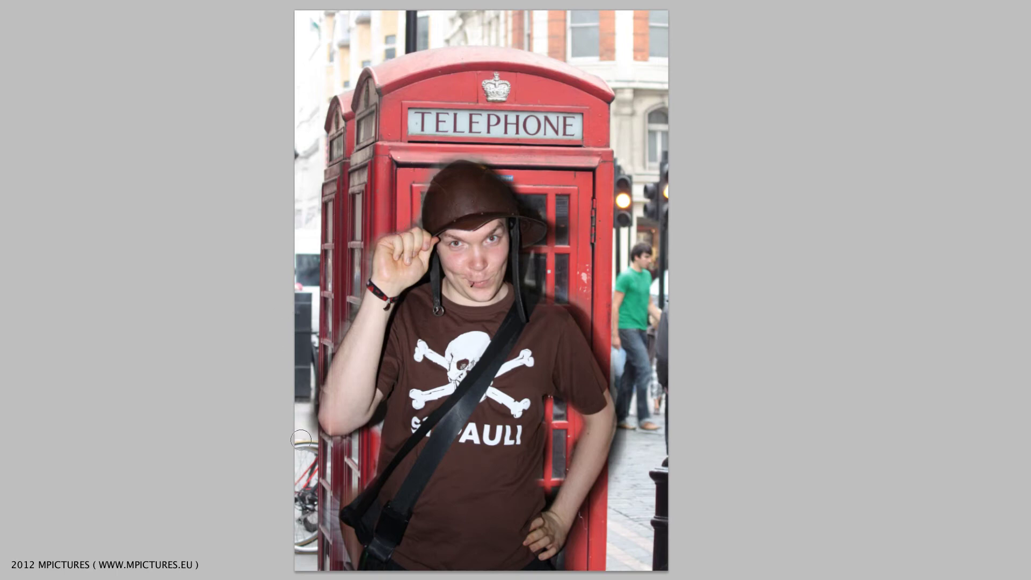
{"action": "scroll", "coordinate": [524, 333], "scroll_direction": "up", "scroll_amount": 2}
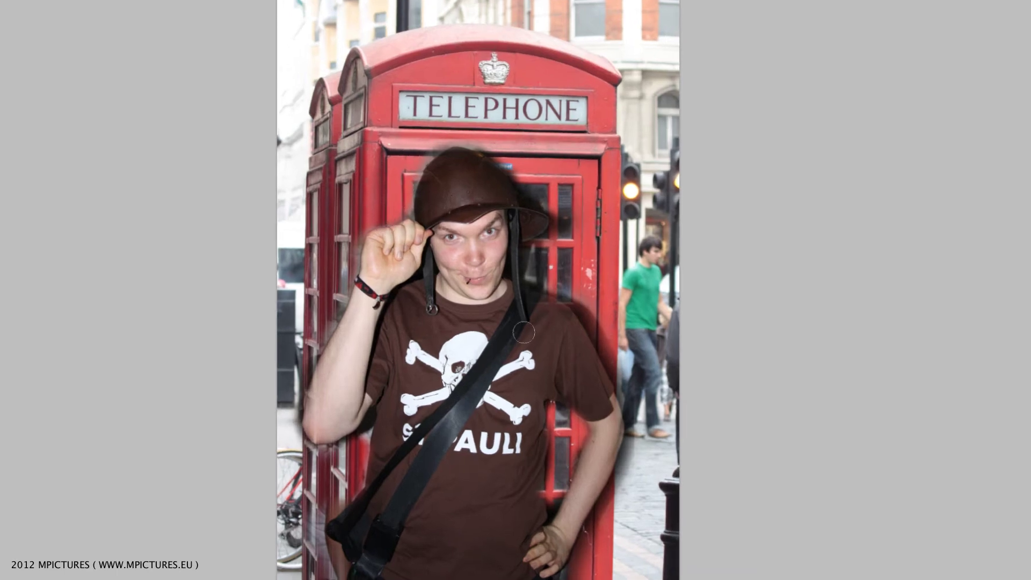
{"action": "scroll", "coordinate": [524, 333], "scroll_direction": "down", "scroll_amount": 2}
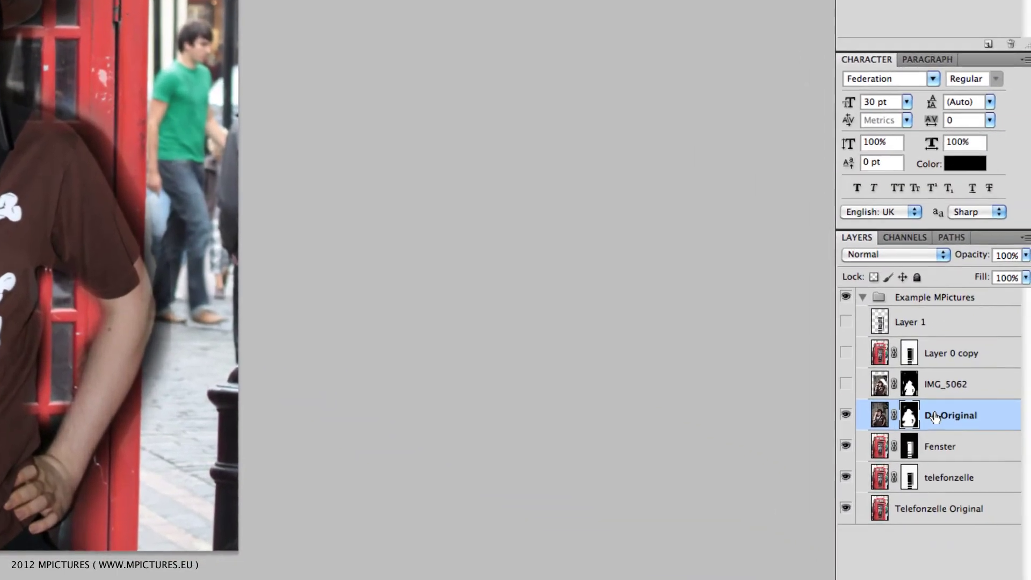
- Move DA Original beneath telefonzelle in the layer stack and hide the Fenster layer
{"action": "left_click_drag", "start_coordinate": [935, 414], "coordinate": [923, 482]}
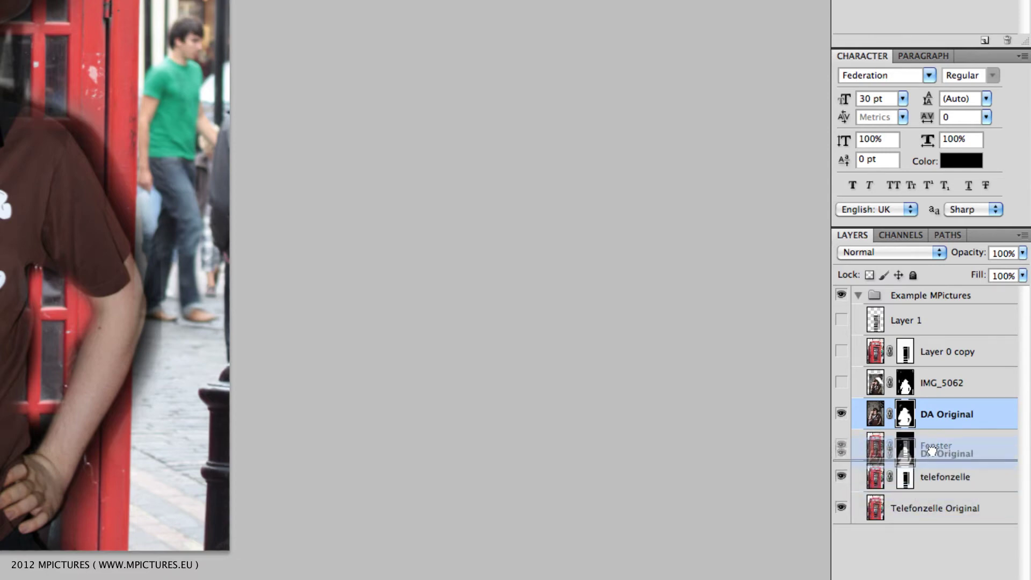
{"action": "left_click_drag", "start_coordinate": [922, 482], "coordinate": [871, 463]}
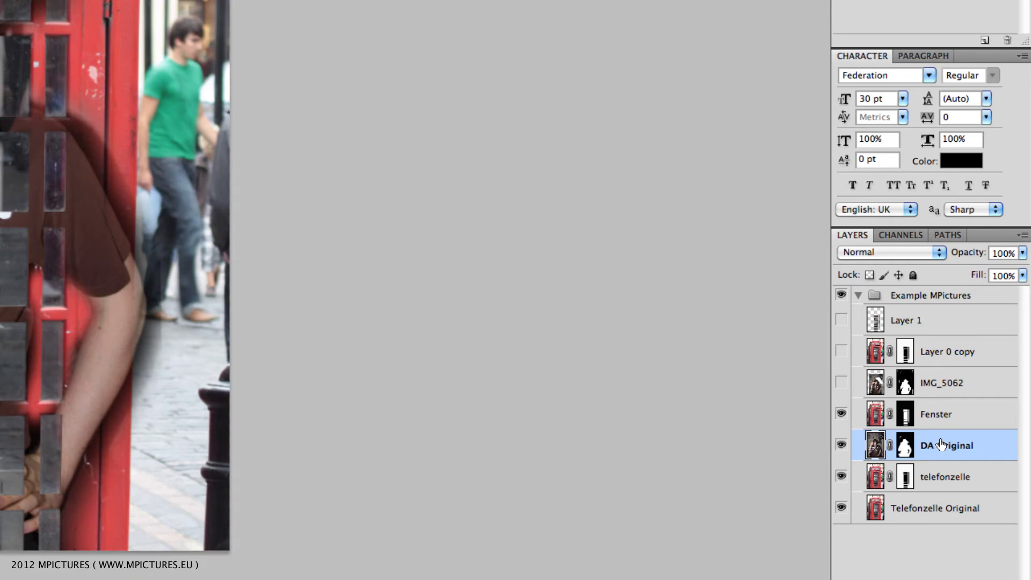
{"action": "left_click", "coordinate": [842, 414]}
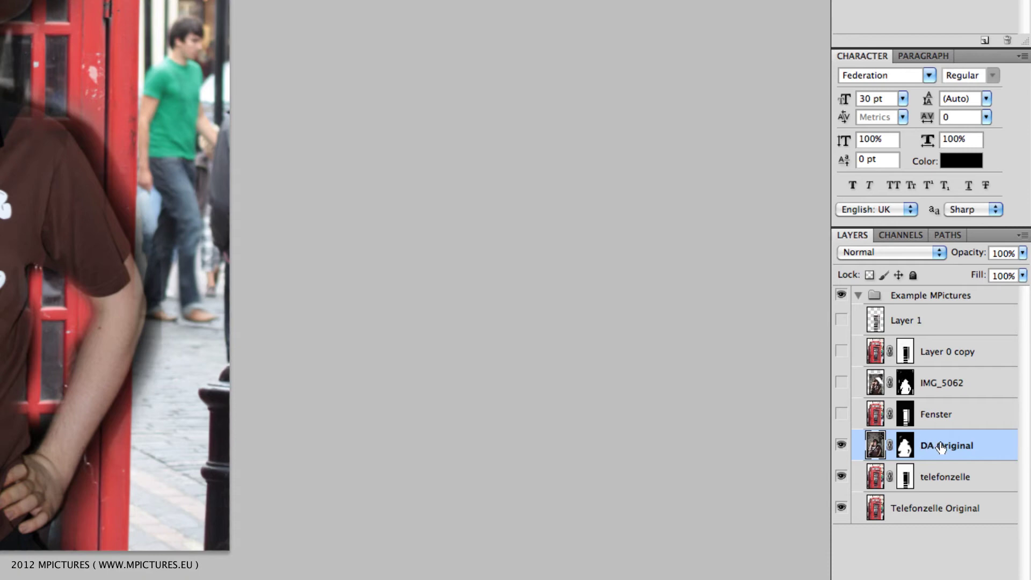
{"action": "left_click_drag", "start_coordinate": [937, 450], "coordinate": [922, 493]}
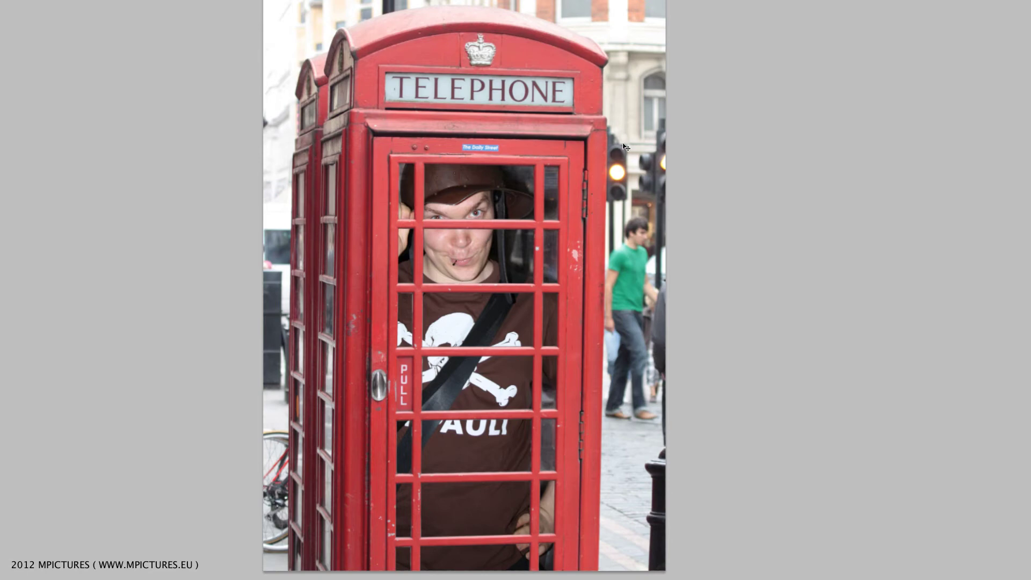
- Free-transform the man, shrinking him from the top-right corner and nudging him right
{"action": "key", "text": "ctrl+t"}
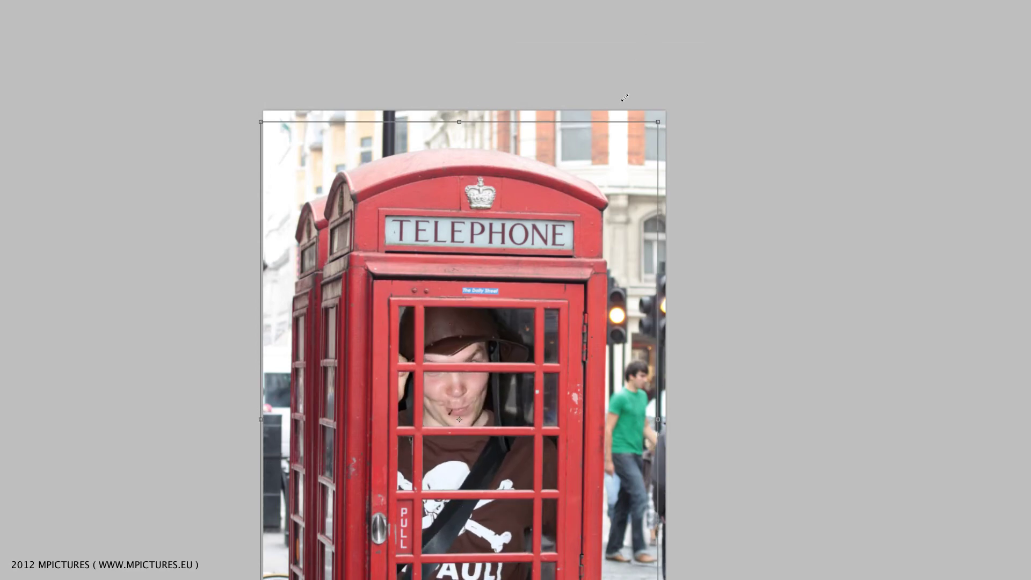
{"action": "left_click_drag", "start_coordinate": [625, 98], "coordinate": [587, 141]}
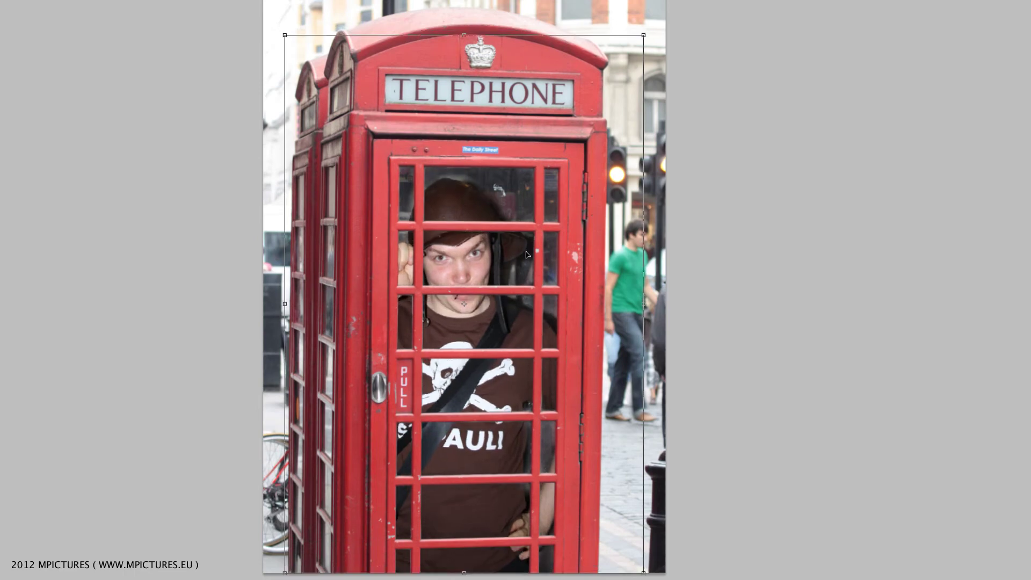
{"action": "left_click_drag", "start_coordinate": [528, 254], "coordinate": [535, 255]}
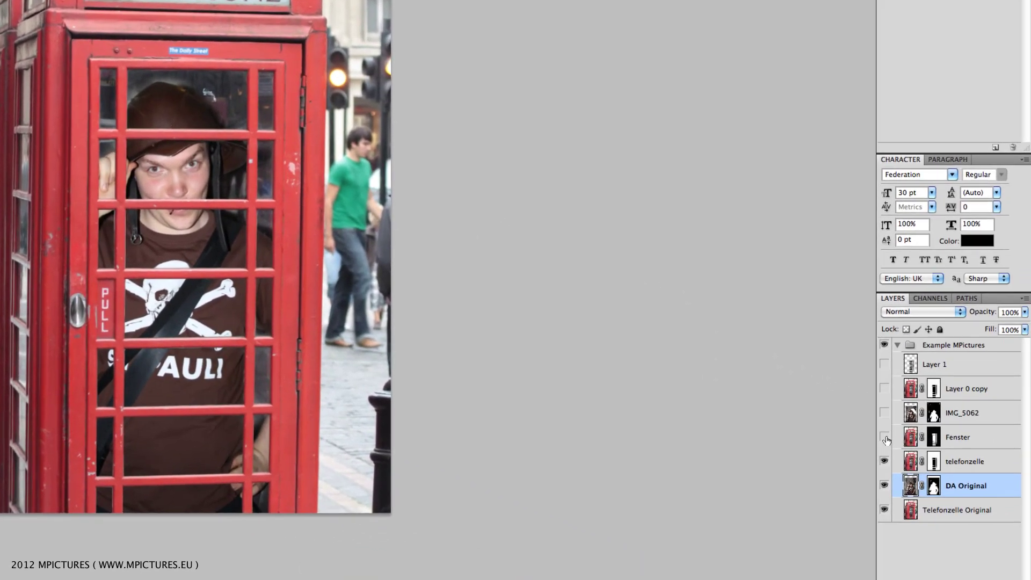
- Show the Fenster glass layer again and compare the booth with and without glass
{"action": "left_click", "coordinate": [885, 438]}
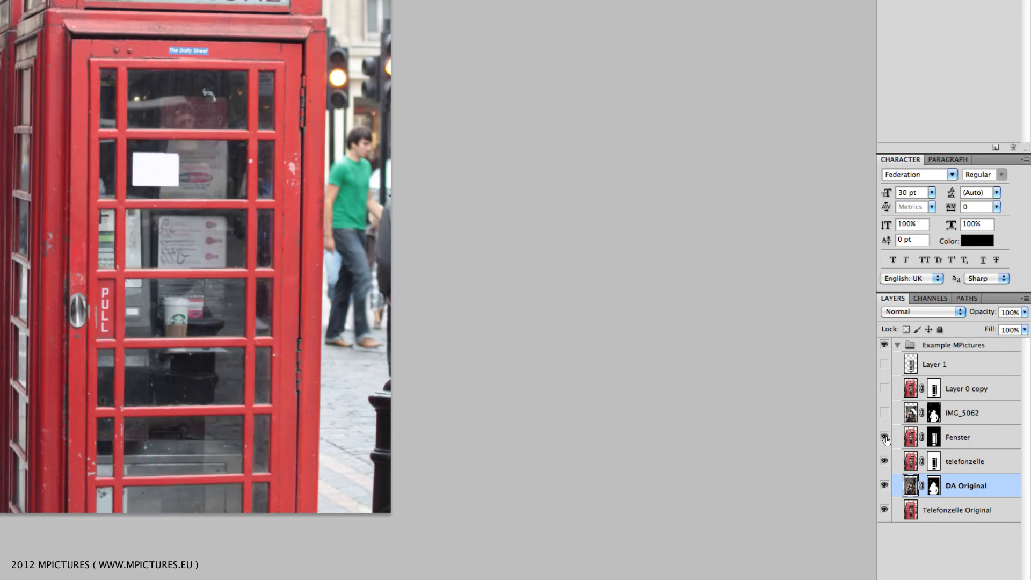
{"action": "left_click", "coordinate": [961, 439]}
{"action": "left_click", "coordinate": [884, 437]}
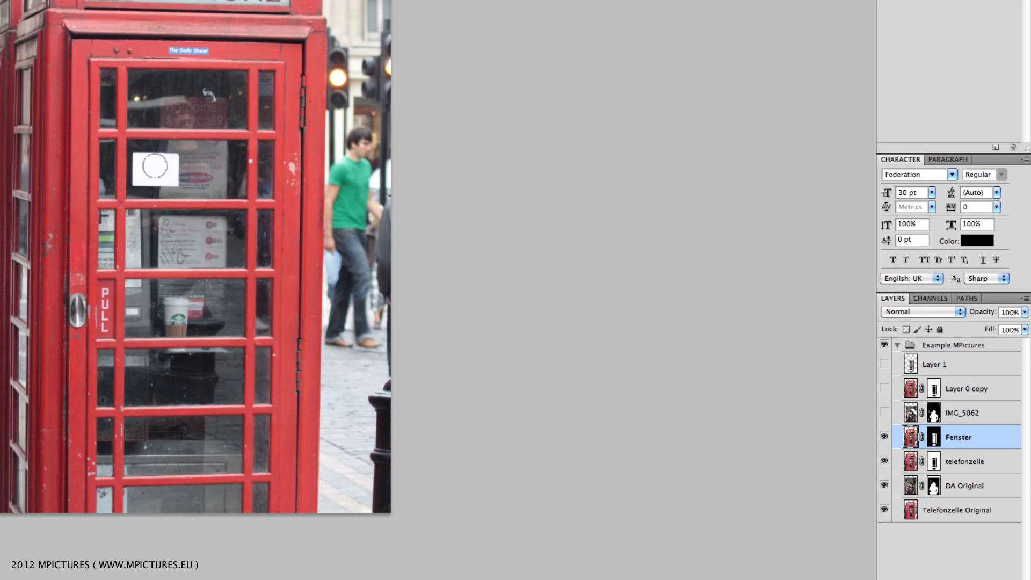
- Lower the Fenster layer's opacity to 26% so the man shows through
{"action": "left_click", "coordinate": [1013, 311]}
{"action": "type", "text": "5"}
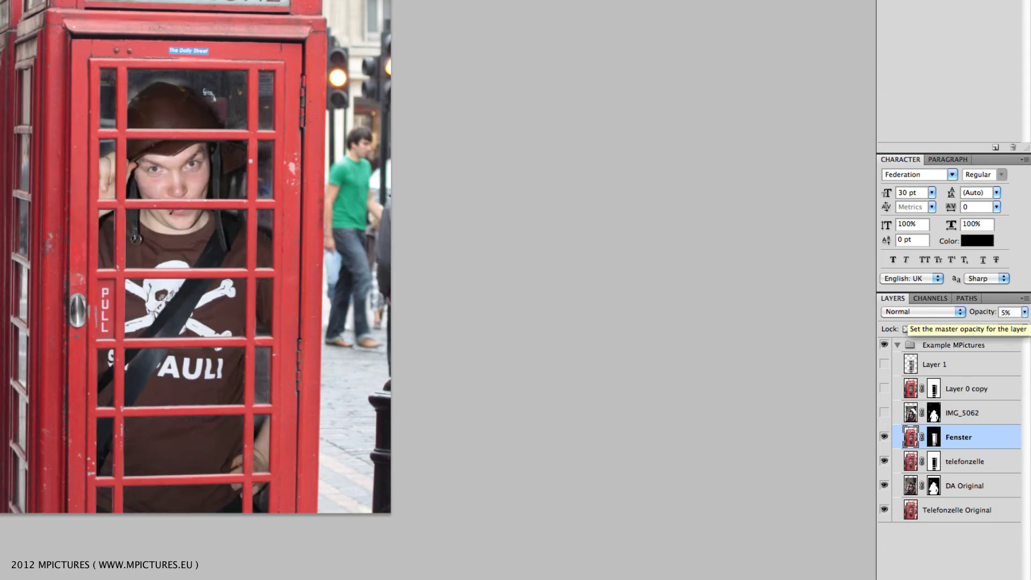
{"action": "type", "text": "0"}
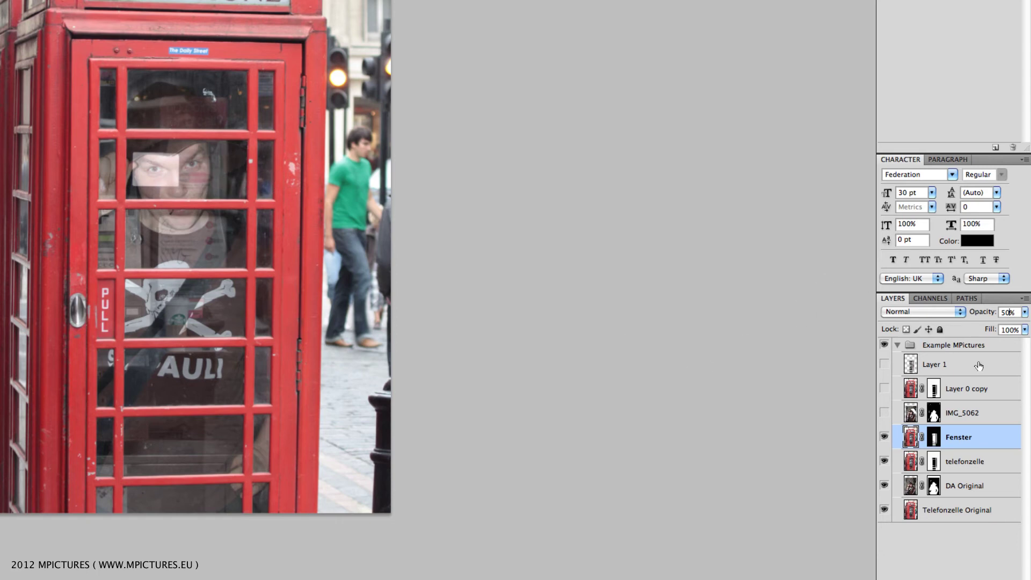
{"action": "left_click", "coordinate": [1025, 312]}
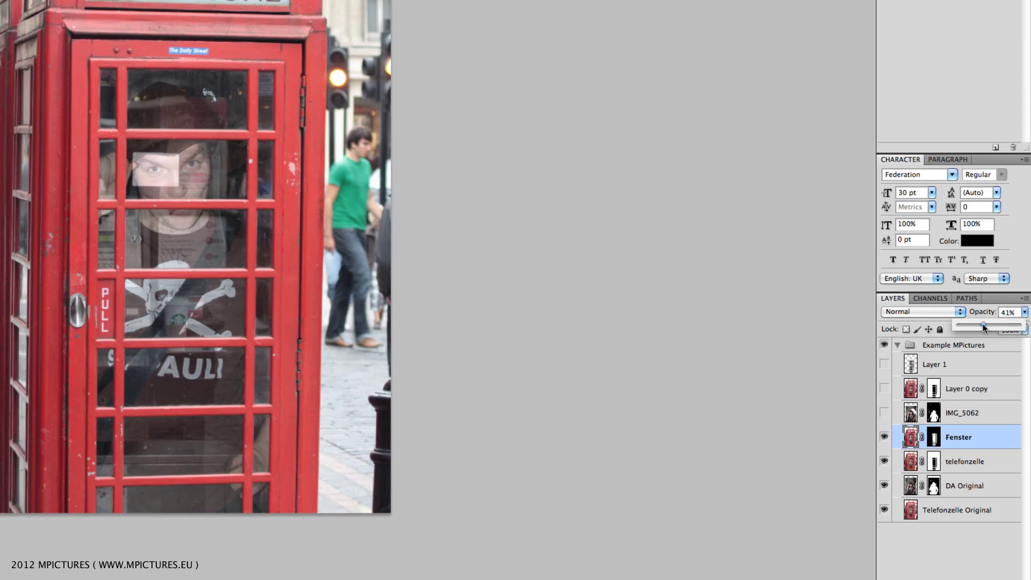
{"action": "left_click_drag", "start_coordinate": [984, 326], "coordinate": [980, 326]}
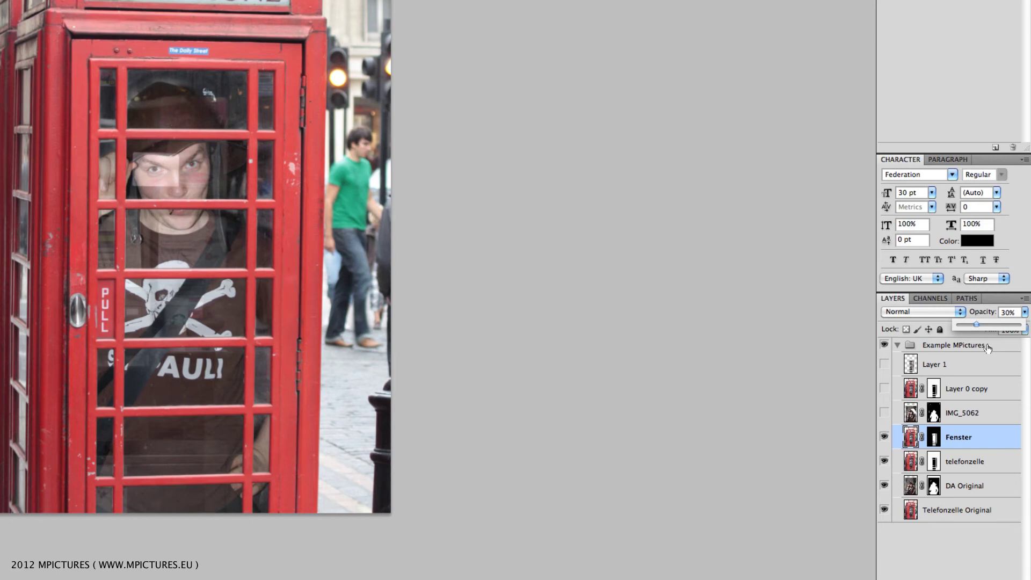
{"action": "left_click_drag", "start_coordinate": [978, 324], "coordinate": [973, 325]}
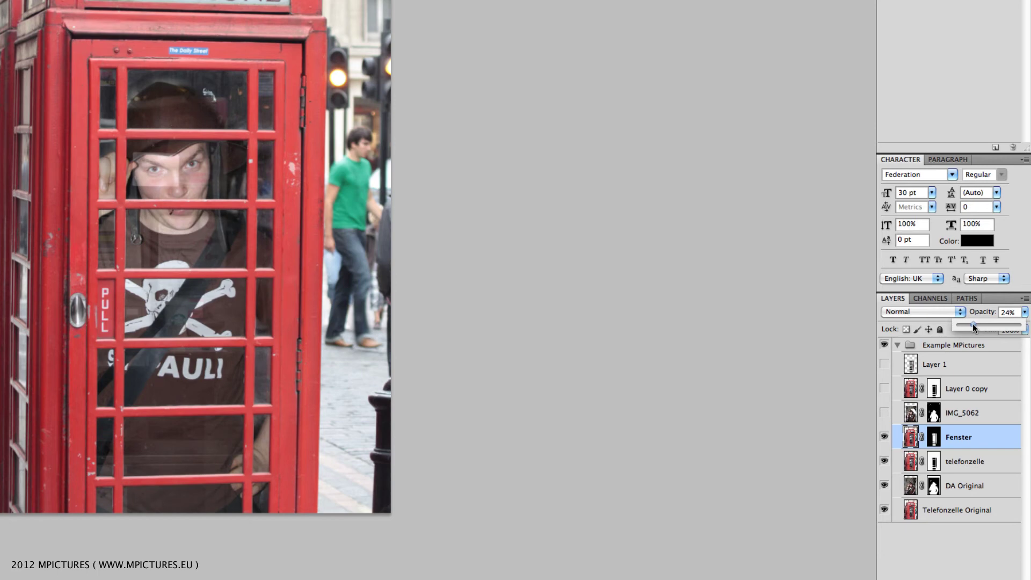
{"action": "left_click_drag", "start_coordinate": [974, 325], "coordinate": [975, 325]}
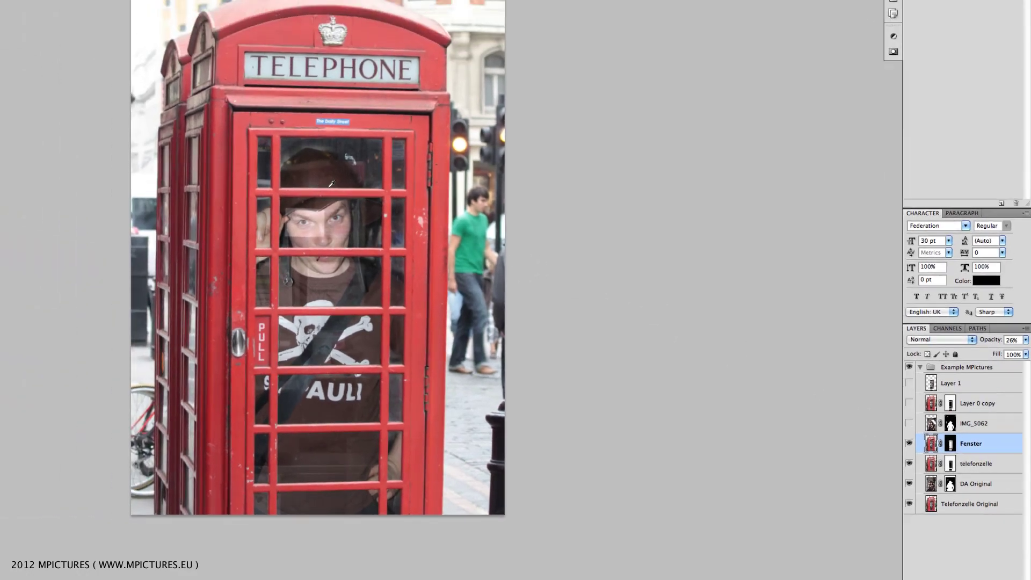
- Zoom in on the man's face and select the Patch Tool
{"action": "scroll", "coordinate": [411, 283], "scroll_direction": "up", "scroll_amount": 2}
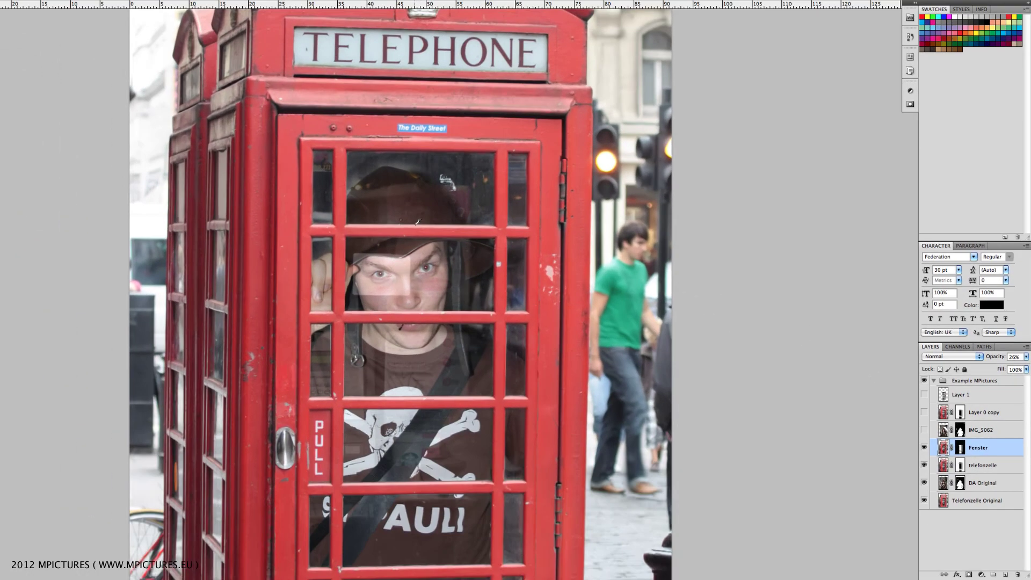
{"action": "scroll", "coordinate": [412, 283], "scroll_direction": "up", "scroll_amount": 2}
{"action": "scroll", "coordinate": [411, 283], "scroll_direction": "up", "scroll_amount": 2}
{"action": "scroll", "coordinate": [411, 283], "scroll_direction": "up", "scroll_amount": 2}
{"action": "scroll", "coordinate": [412, 284], "scroll_direction": "up", "scroll_amount": 2}
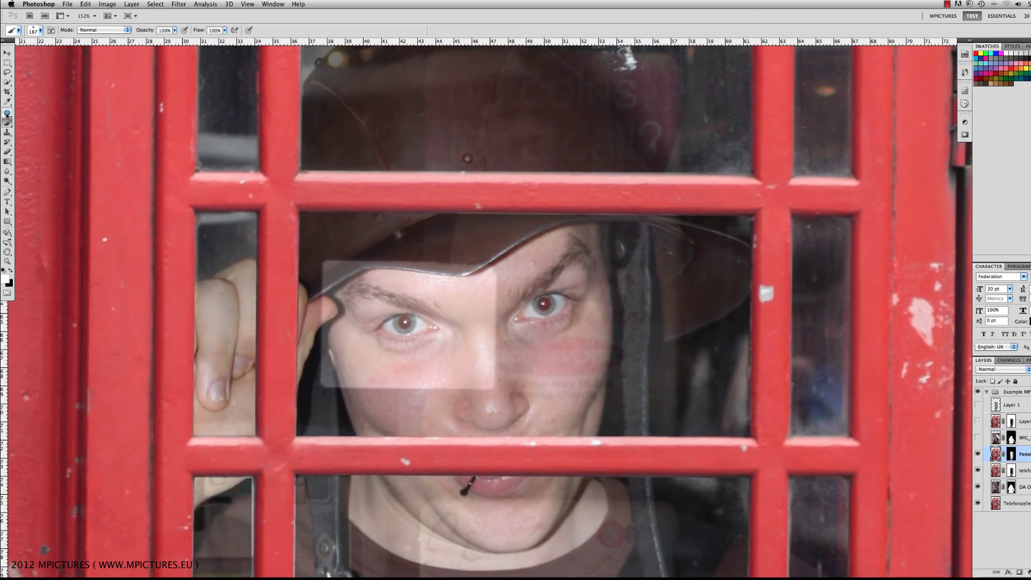
{"action": "left_click", "coordinate": [7, 114]}
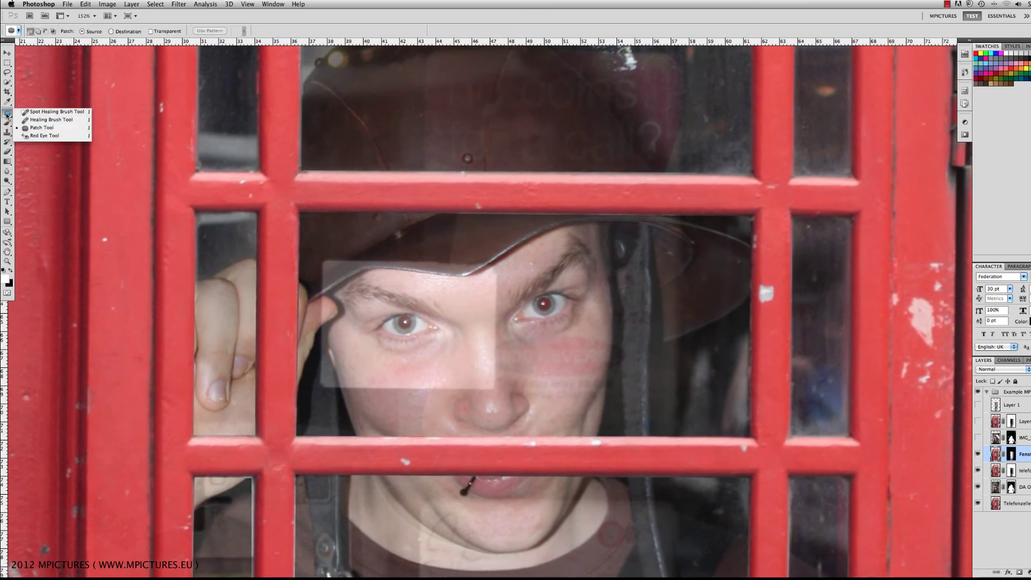
{"action": "left_click", "coordinate": [34, 128]}
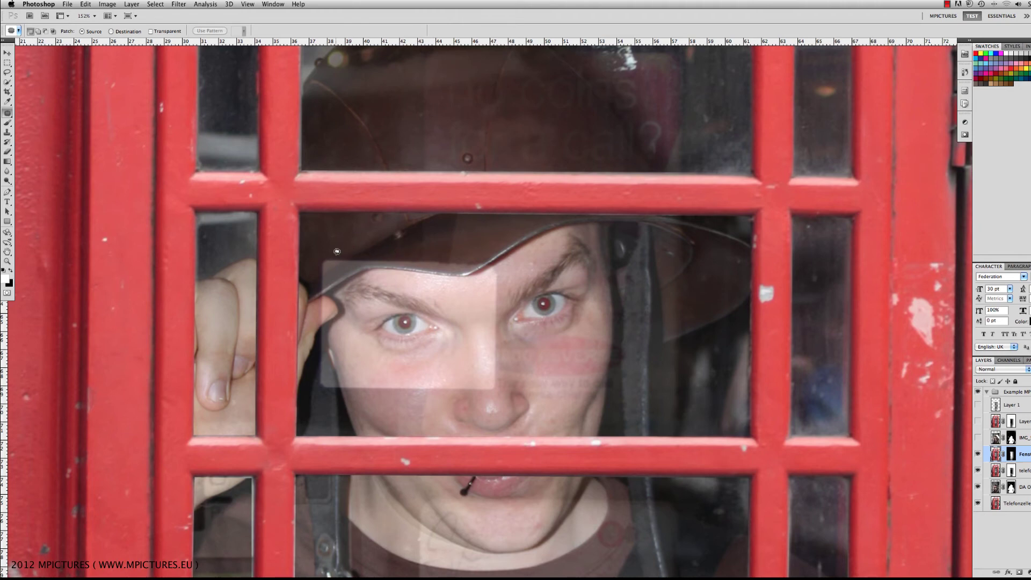
- Outline the pale rectangle over the eye and drag it onto clean face texture
{"action": "left_click_drag", "start_coordinate": [321, 257], "coordinate": [313, 292]}
{"action": "left_click_drag", "start_coordinate": [469, 250], "coordinate": [332, 252]}
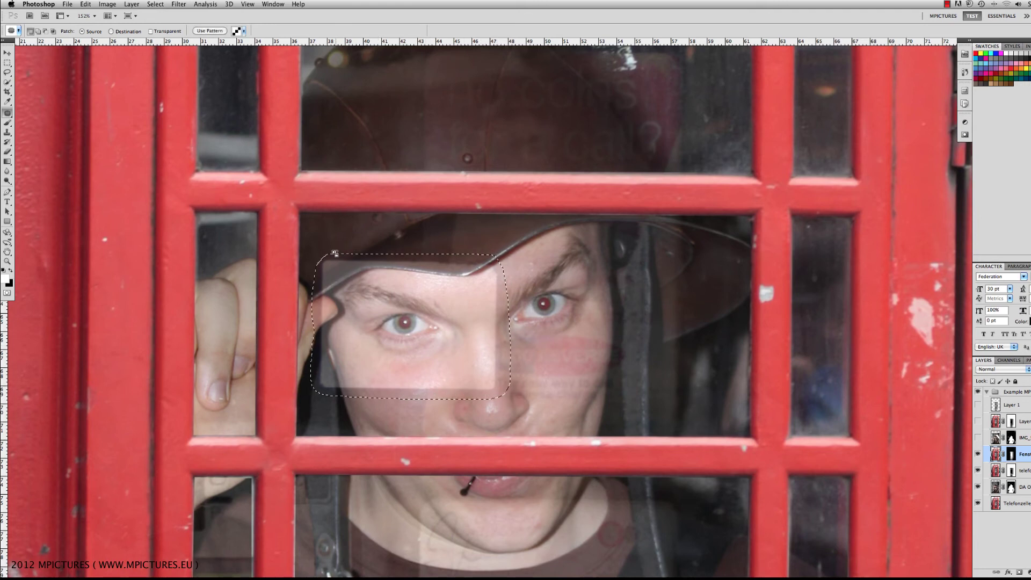
{"action": "mouse_move", "coordinate": [385, 309]}
{"action": "left_mouse_down"}
{"action": "mouse_move", "coordinate": [620, 313]}
{"action": "mouse_move", "coordinate": [605, 307]}
{"action": "mouse_move", "coordinate": [593, 327]}
{"action": "mouse_move", "coordinate": [592, 278]}
{"action": "left_mouse_up"}
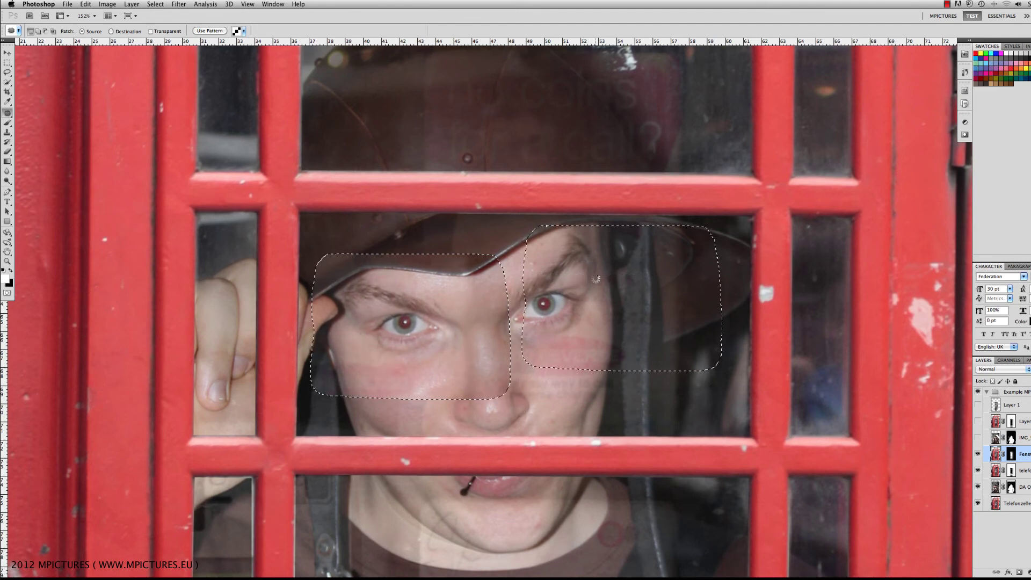
{"action": "key", "text": "ctrl+d"}
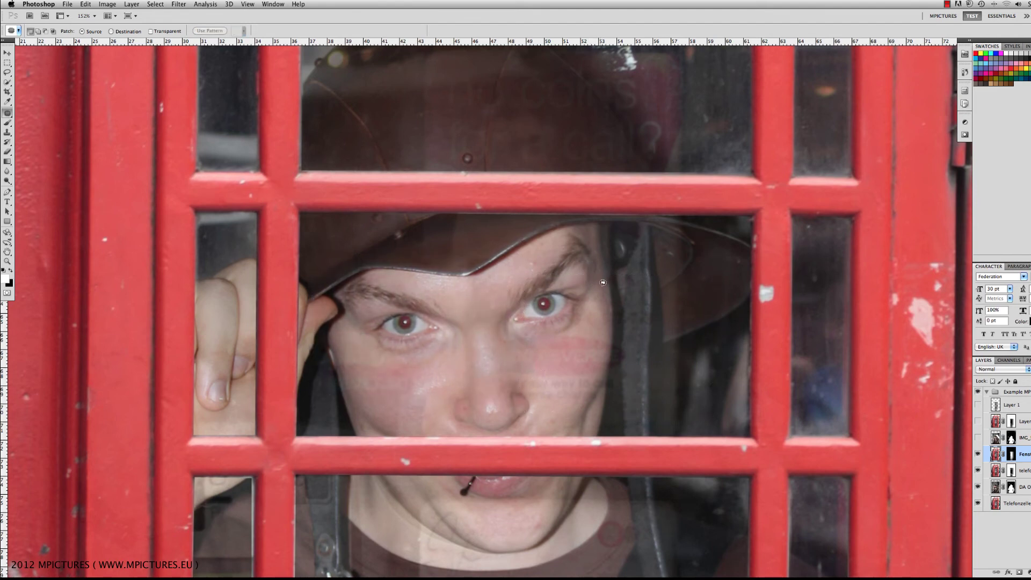
{"action": "scroll", "coordinate": [499, 326], "scroll_direction": "down", "scroll_amount": 2}
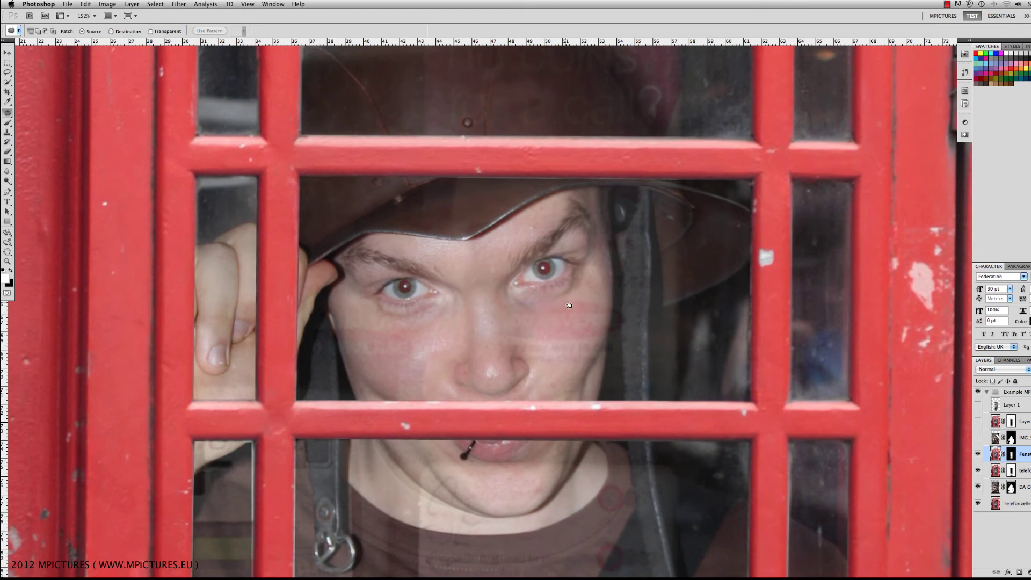
{"action": "scroll", "coordinate": [604, 293], "scroll_direction": "up", "scroll_amount": 5}
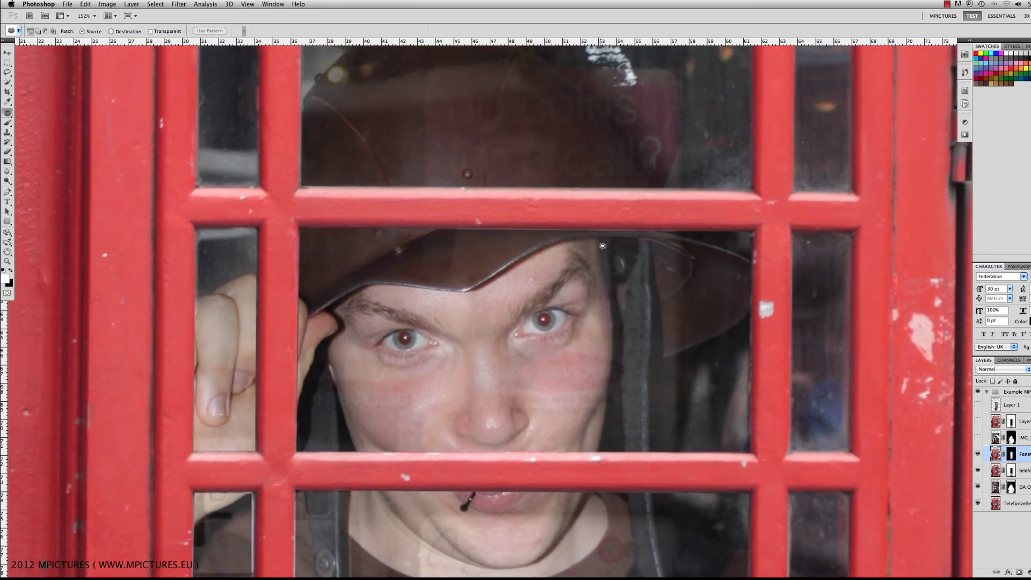
{"action": "scroll", "coordinate": [578, 214], "scroll_direction": "down", "scroll_amount": 4}
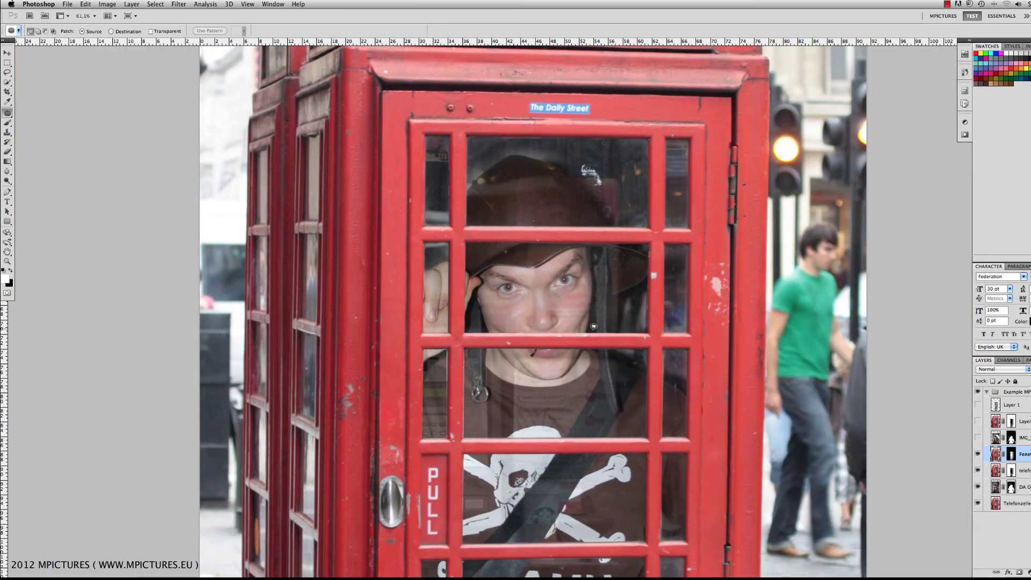
{"action": "scroll", "coordinate": [542, 317], "scroll_direction": "up", "scroll_amount": 1}
{"action": "scroll", "coordinate": [635, 327], "scroll_direction": "down", "scroll_amount": 3}
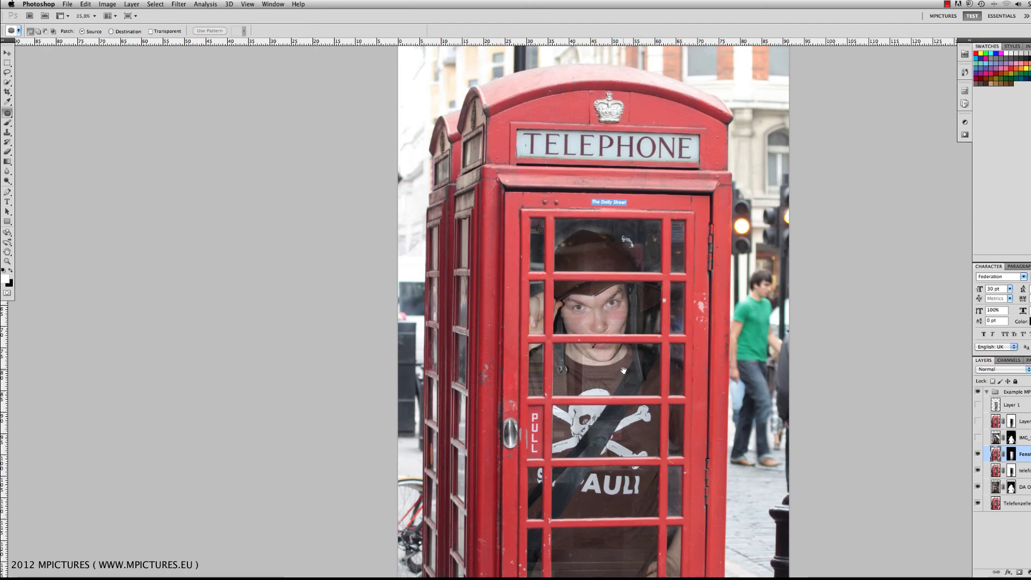
{"action": "scroll", "coordinate": [642, 341], "scroll_direction": "down", "scroll_amount": 1}
{"action": "scroll", "coordinate": [647, 358], "scroll_direction": "up", "scroll_amount": 1}
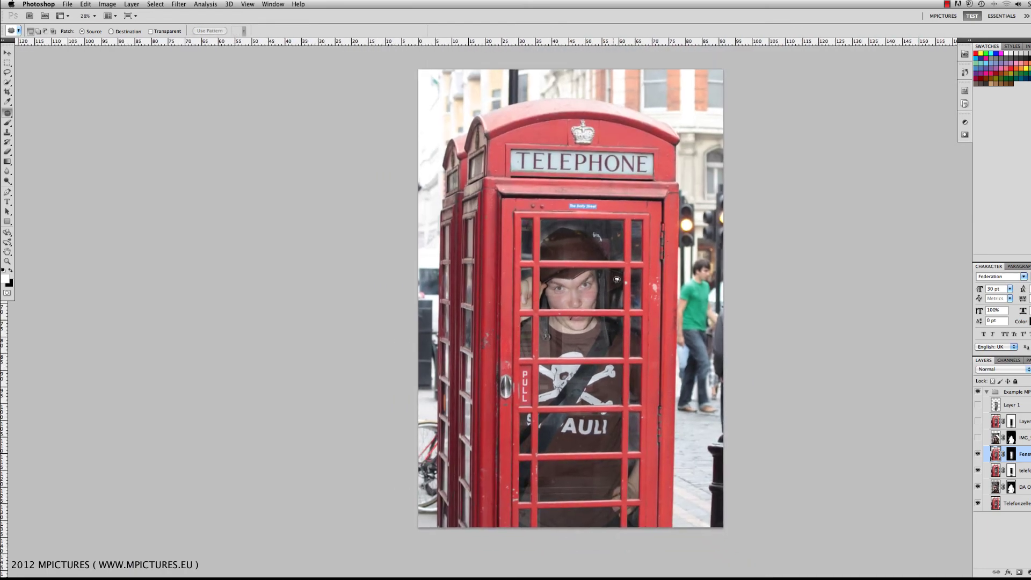
{"action": "scroll", "coordinate": [617, 317], "scroll_direction": "up", "scroll_amount": 1}
{"action": "scroll", "coordinate": [589, 269], "scroll_direction": "up", "scroll_amount": 3}
{"action": "scroll", "coordinate": [590, 269], "scroll_direction": "up", "scroll_amount": 1}
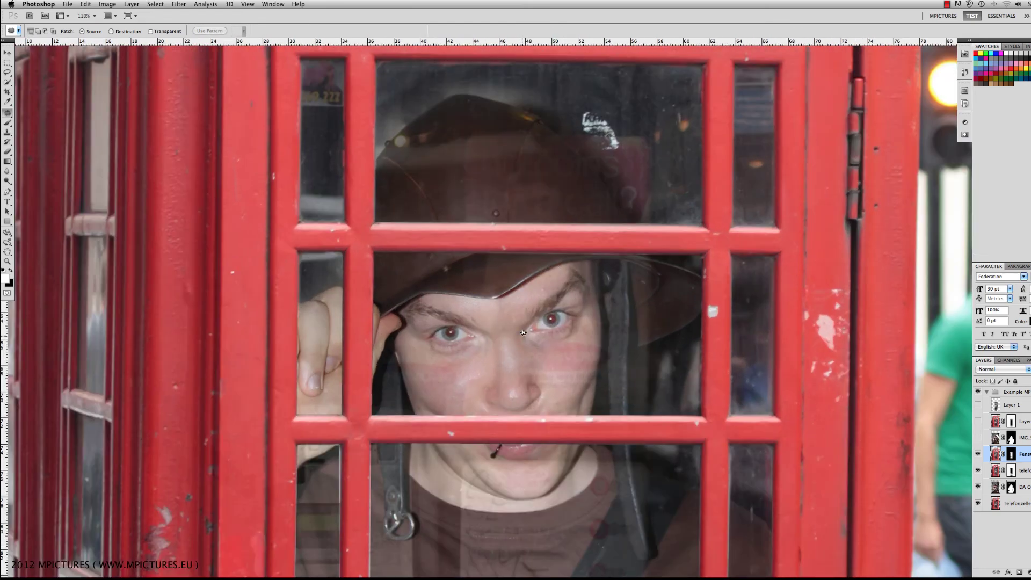
{"action": "scroll", "coordinate": [524, 333], "scroll_direction": "up", "scroll_amount": 2}
{"action": "scroll", "coordinate": [481, 338], "scroll_direction": "up", "scroll_amount": 1}
{"action": "scroll", "coordinate": [418, 347], "scroll_direction": "up", "scroll_amount": 1}
{"action": "scroll", "coordinate": [407, 350], "scroll_direction": "up", "scroll_amount": 1}
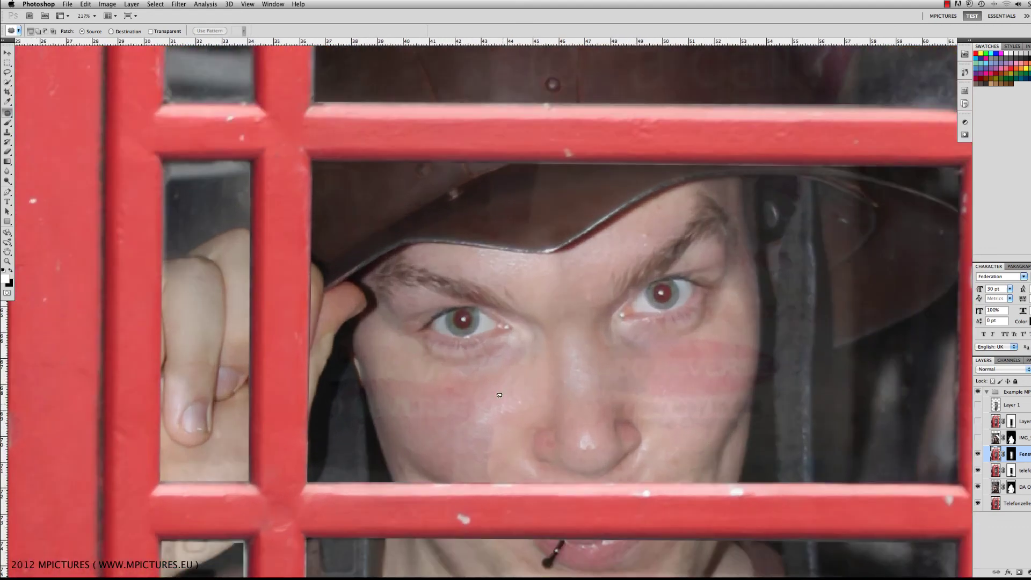
{"action": "scroll", "coordinate": [518, 410], "scroll_direction": "down", "scroll_amount": 1}
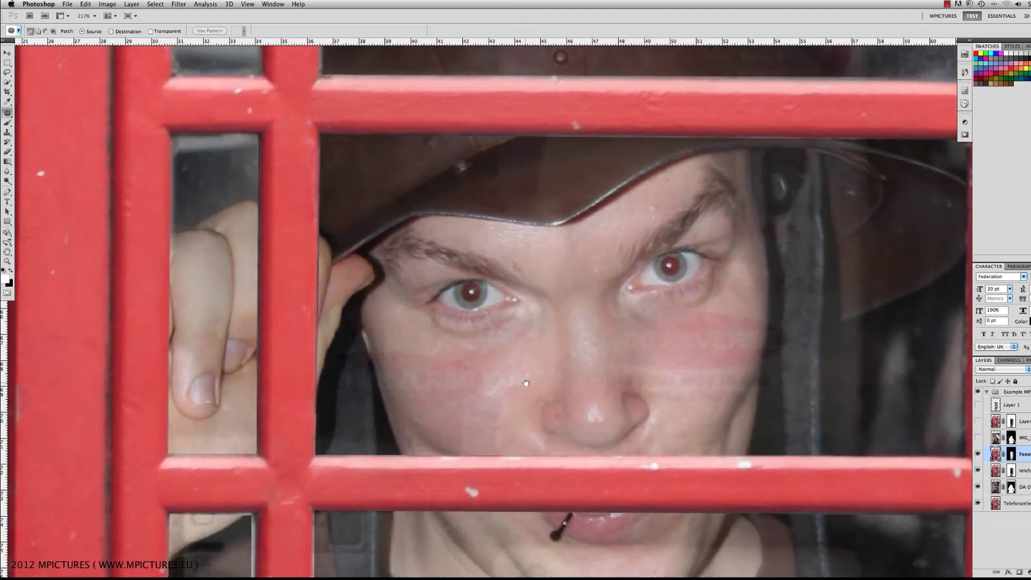
- Heal the red blotches on the left cheek with the Spot Healing Brush
{"action": "left_click", "coordinate": [8, 114]}
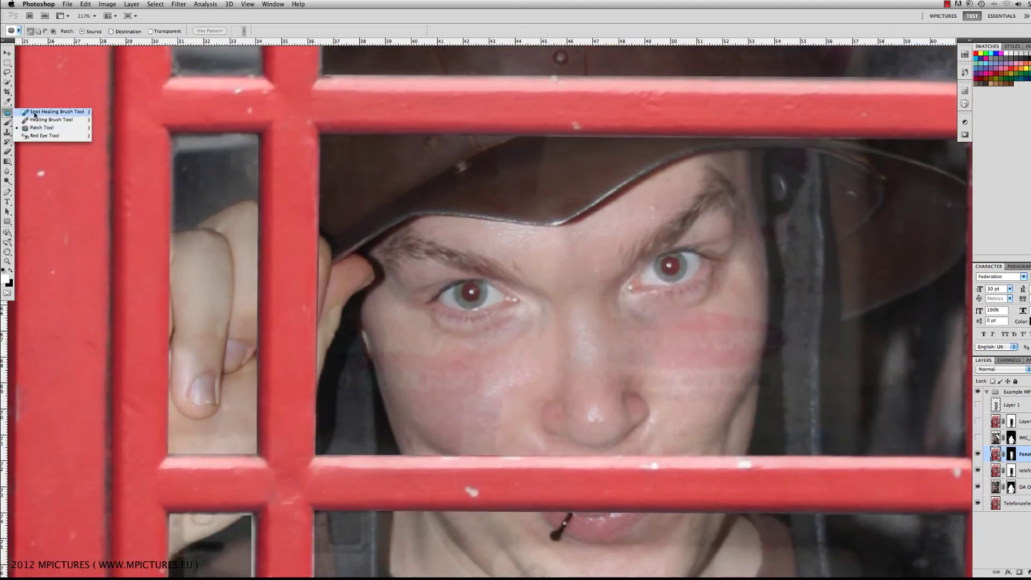
{"action": "left_click", "coordinate": [57, 112]}
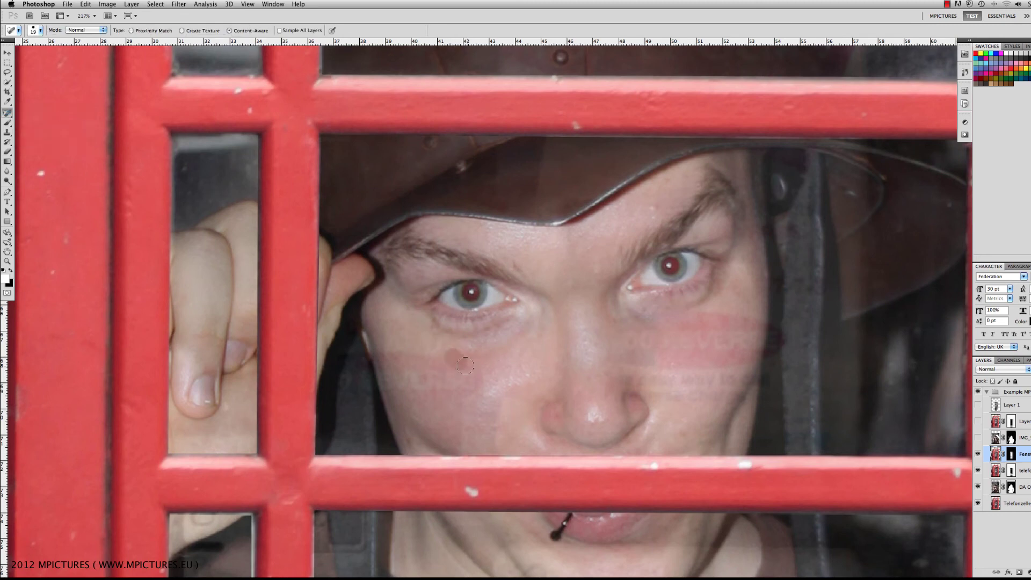
{"action": "mouse_move", "coordinate": [434, 372]}
{"action": "left_mouse_down"}
{"action": "mouse_move", "coordinate": [482, 370]}
{"action": "mouse_move", "coordinate": [411, 382]}
{"action": "mouse_move", "coordinate": [418, 369]}
{"action": "mouse_move", "coordinate": [371, 358]}
{"action": "left_mouse_up"}
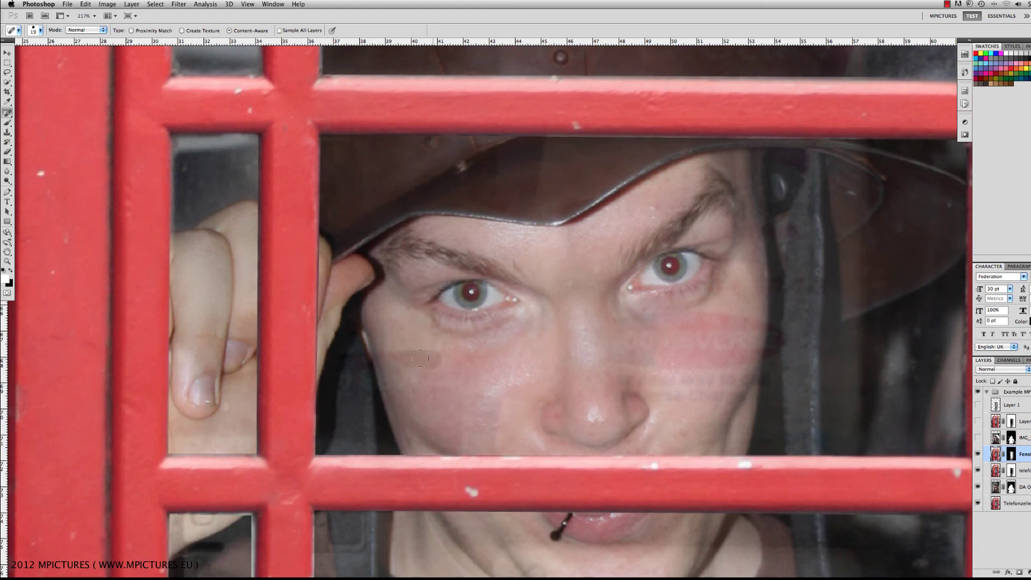
{"action": "mouse_move", "coordinate": [443, 387]}
{"action": "left_mouse_down"}
{"action": "mouse_move", "coordinate": [370, 384]}
{"action": "mouse_move", "coordinate": [400, 408]}
{"action": "left_mouse_up"}
- Heal the red streaks across the right cheek and the spots beside the nose
{"action": "mouse_move", "coordinate": [711, 327]}
{"action": "left_mouse_down"}
{"action": "mouse_move", "coordinate": [605, 327]}
{"action": "mouse_move", "coordinate": [670, 315]}
{"action": "mouse_move", "coordinate": [618, 333]}
{"action": "mouse_move", "coordinate": [615, 344]}
{"action": "left_mouse_up"}
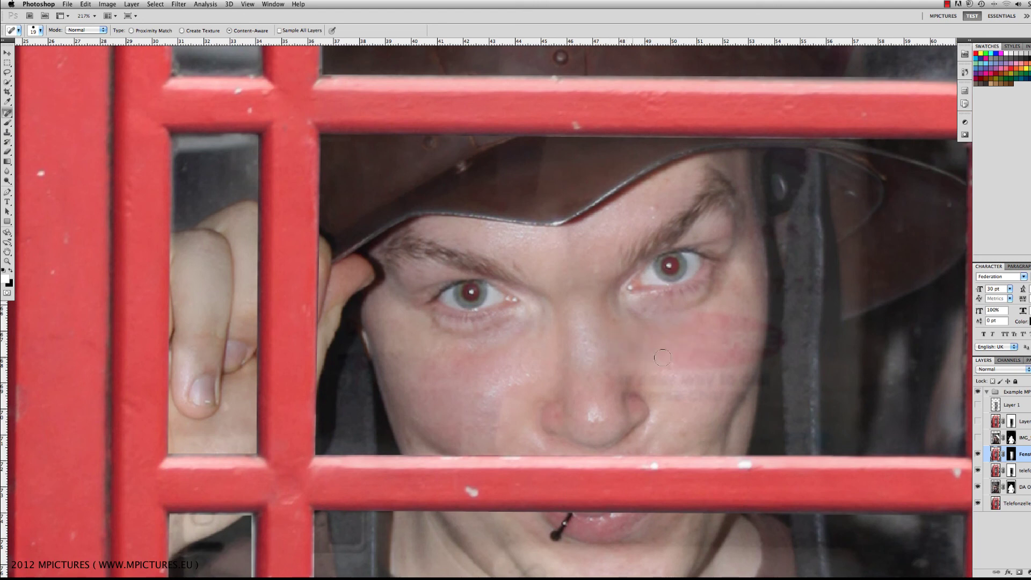
{"action": "mouse_move", "coordinate": [666, 367]}
{"action": "left_mouse_down"}
{"action": "mouse_move", "coordinate": [740, 369]}
{"action": "mouse_move", "coordinate": [752, 352]}
{"action": "mouse_move", "coordinate": [712, 334]}
{"action": "mouse_move", "coordinate": [781, 343]}
{"action": "mouse_move", "coordinate": [774, 330]}
{"action": "mouse_move", "coordinate": [795, 308]}
{"action": "left_mouse_up"}
{"action": "mouse_move", "coordinate": [701, 372]}
{"action": "left_mouse_down"}
{"action": "mouse_move", "coordinate": [751, 375]}
{"action": "mouse_move", "coordinate": [596, 379]}
{"action": "mouse_move", "coordinate": [735, 392]}
{"action": "mouse_move", "coordinate": [772, 377]}
{"action": "mouse_move", "coordinate": [723, 370]}
{"action": "left_mouse_up"}
{"action": "mouse_move", "coordinate": [540, 391]}
{"action": "left_mouse_down"}
{"action": "mouse_move", "coordinate": [489, 420]}
{"action": "mouse_move", "coordinate": [496, 438]}
{"action": "left_mouse_up"}
{"action": "left_click_drag", "start_coordinate": [692, 394], "coordinate": [739, 396]}
{"action": "scroll", "coordinate": [696, 376], "scroll_direction": "down", "scroll_amount": 3}
{"action": "scroll", "coordinate": [698, 356], "scroll_direction": "down", "scroll_amount": 3}
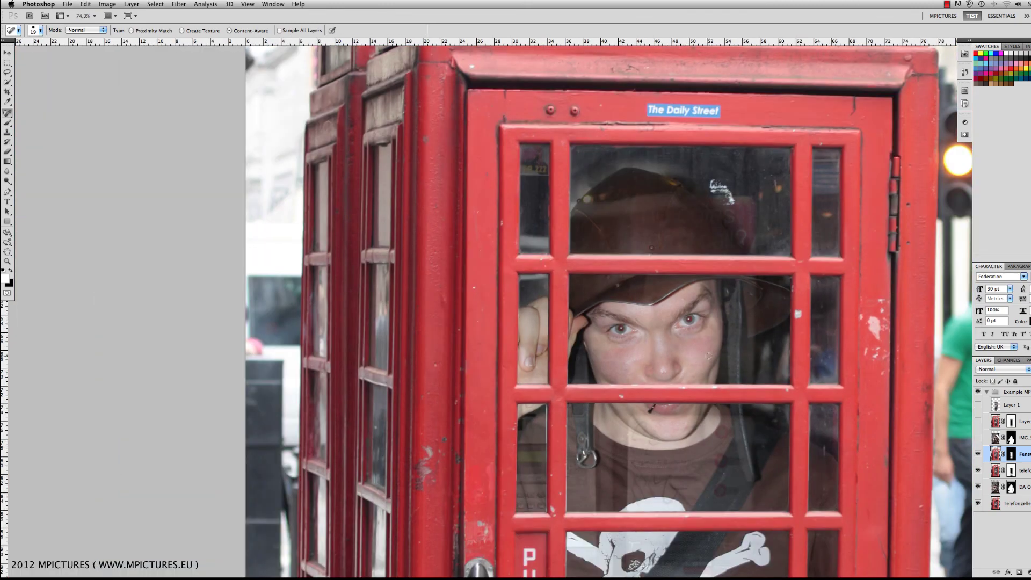
{"action": "scroll", "coordinate": [709, 356], "scroll_direction": "down", "scroll_amount": 2}
{"action": "scroll", "coordinate": [742, 354], "scroll_direction": "down", "scroll_amount": 1}
{"action": "scroll", "coordinate": [734, 338], "scroll_direction": "down", "scroll_amount": 1}
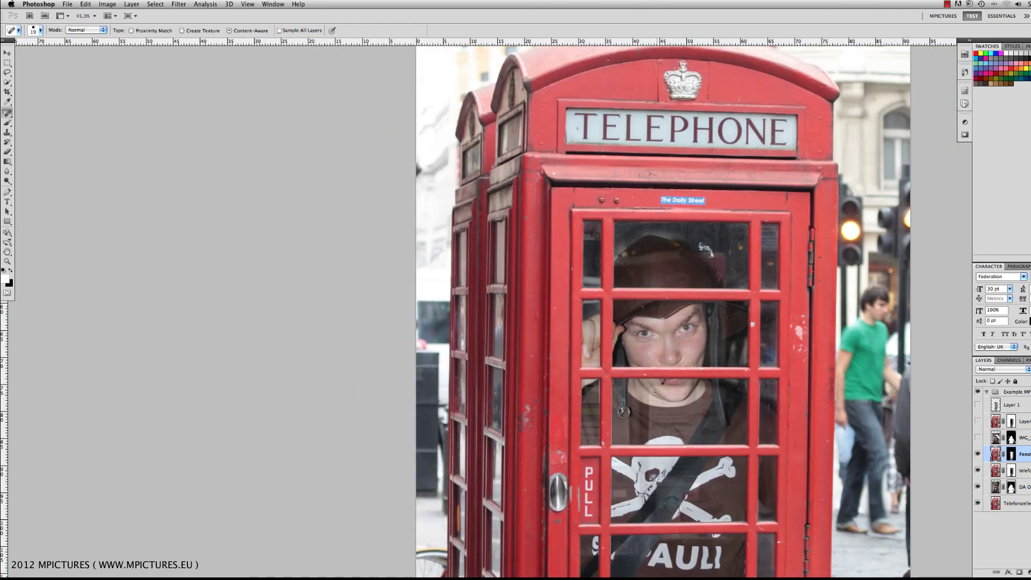
{"action": "scroll", "coordinate": [656, 392], "scroll_direction": "down", "scroll_amount": 2}
{"action": "mouse_move", "coordinate": [715, 344]}
{"action": "left_mouse_down"}
{"action": "mouse_move", "coordinate": [653, 330]}
{"action": "mouse_move", "coordinate": [646, 309]}
{"action": "left_mouse_up"}
{"action": "scroll", "coordinate": [656, 316], "scroll_direction": "down", "scroll_amount": 1}
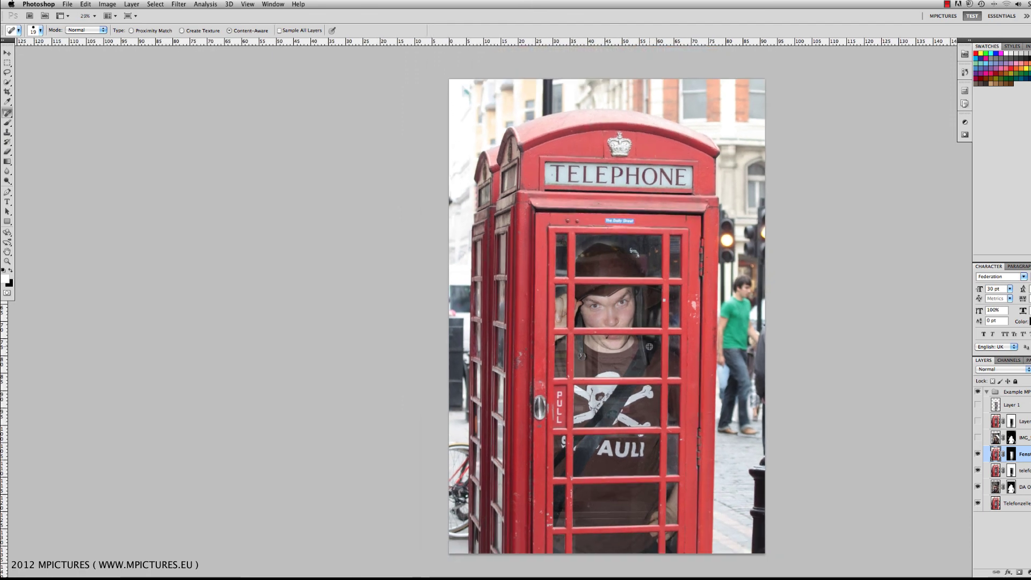
{"action": "mouse_move", "coordinate": [660, 364]}
{"action": "left_mouse_down"}
{"action": "mouse_move", "coordinate": [595, 352]}
{"action": "mouse_move", "coordinate": [612, 336]}
{"action": "left_mouse_up"}
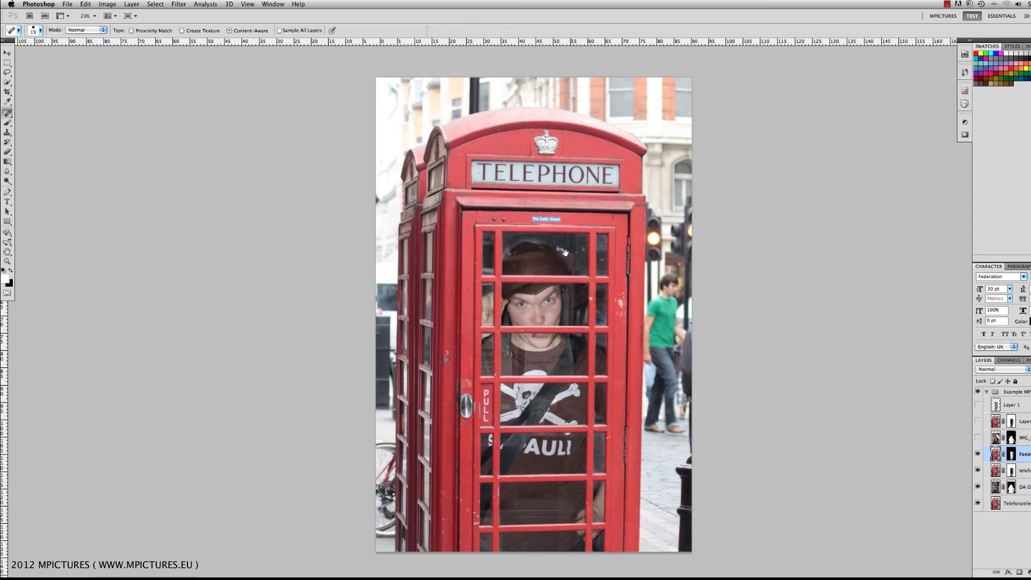
{"action": "scroll", "coordinate": [562, 256], "scroll_direction": "up", "scroll_amount": 2}
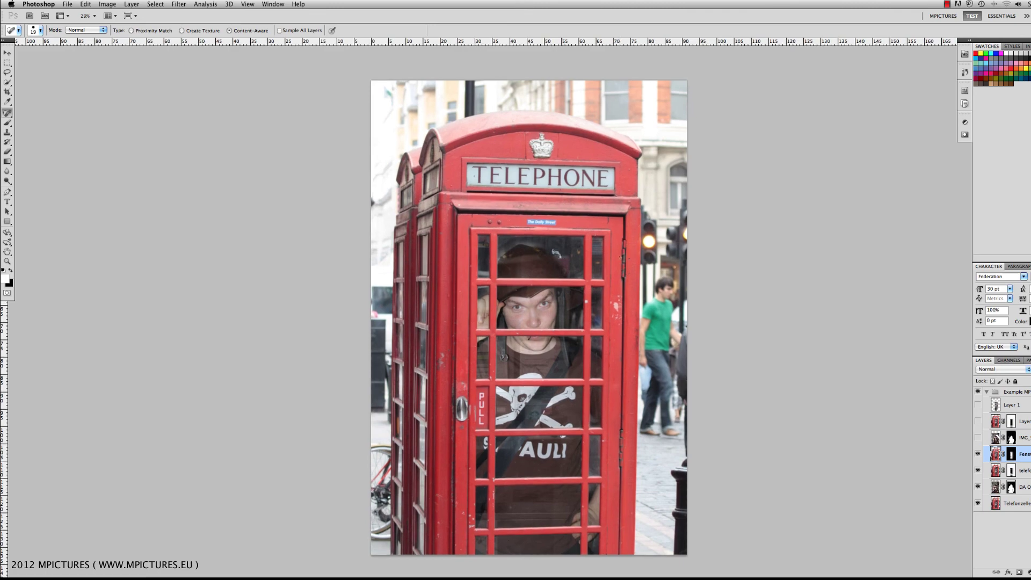